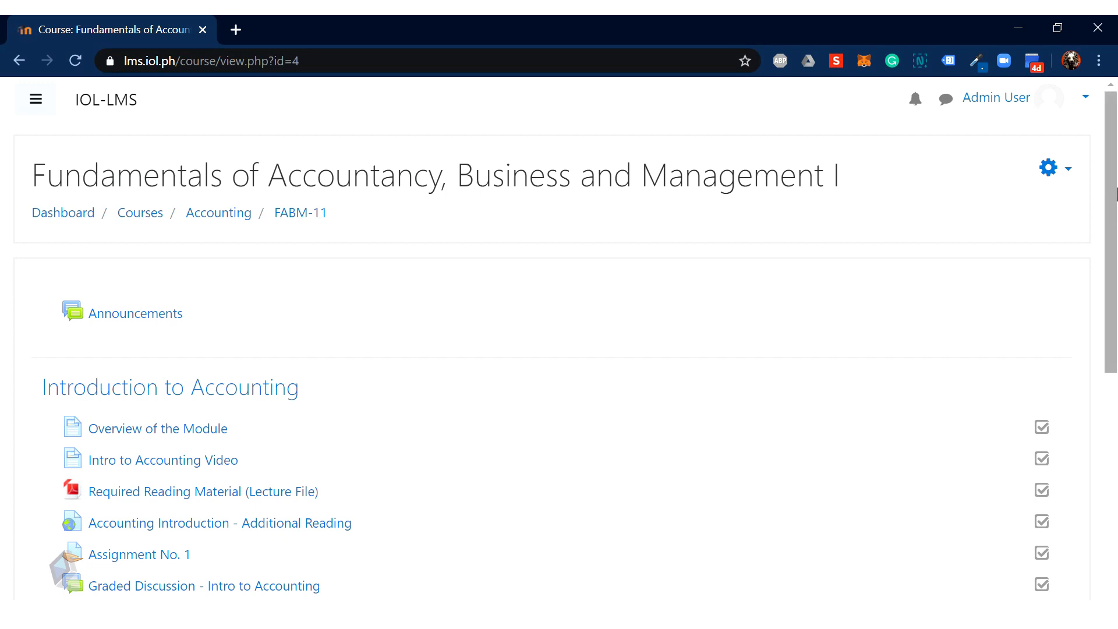
Step: Turn editing on for the Fundamentals of Accountancy, Business and Management I course
{"action": "left_click_drag", "start_coordinate": [1117, 188], "coordinate": [1117, 230]}
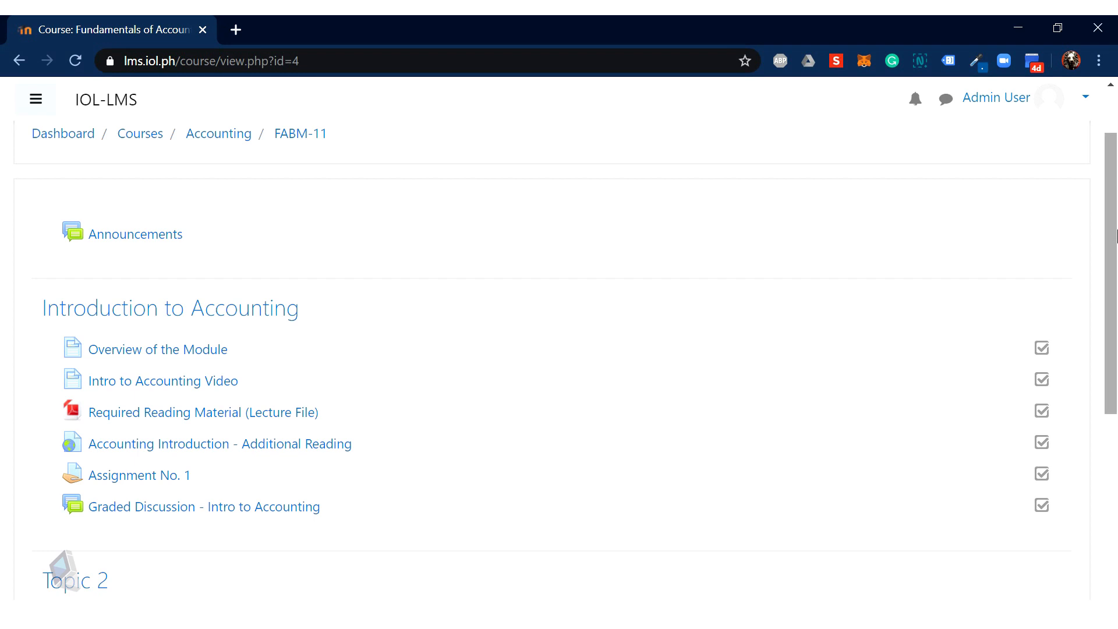
{"action": "left_click_drag", "start_coordinate": [1117, 236], "coordinate": [1112, 246]}
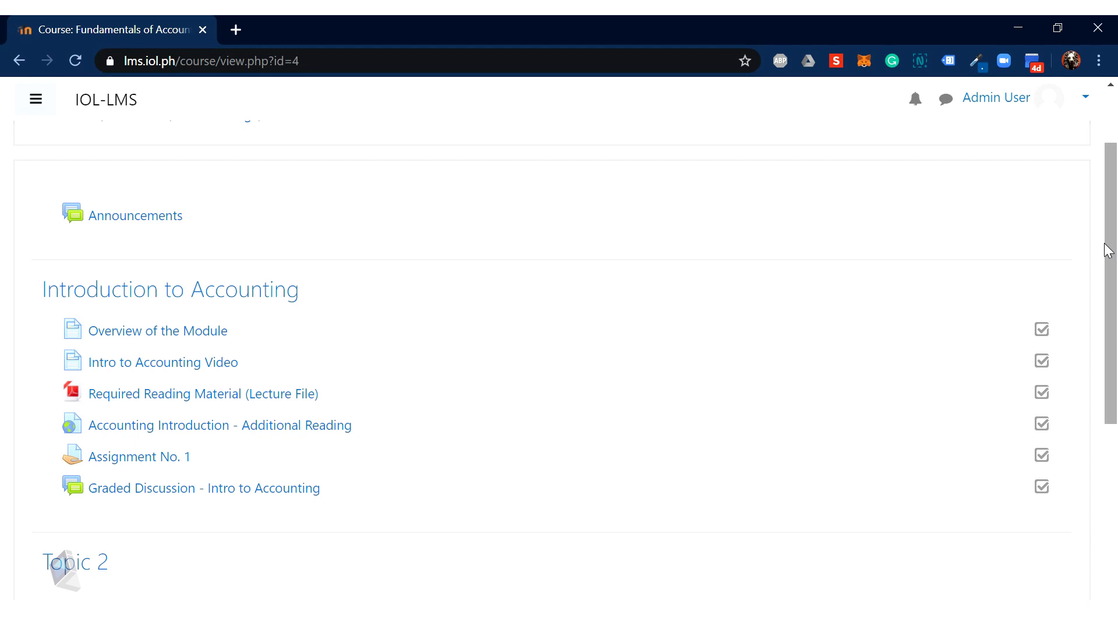
{"action": "mouse_move", "coordinate": [1107, 250]}
{"action": "left_mouse_down"}
{"action": "mouse_move", "coordinate": [1116, 265]}
{"action": "mouse_move", "coordinate": [1116, 230]}
{"action": "mouse_move", "coordinate": [1117, 247]}
{"action": "left_mouse_up"}
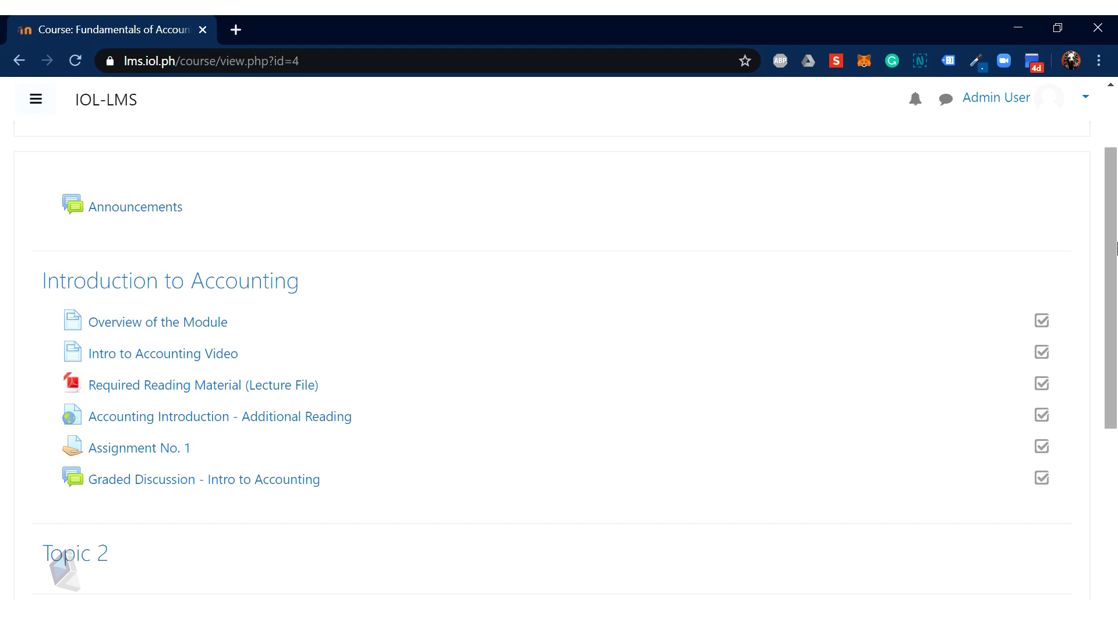
{"action": "left_click_drag", "start_coordinate": [1117, 248], "coordinate": [1116, 198]}
{"action": "left_click", "coordinate": [1066, 173]}
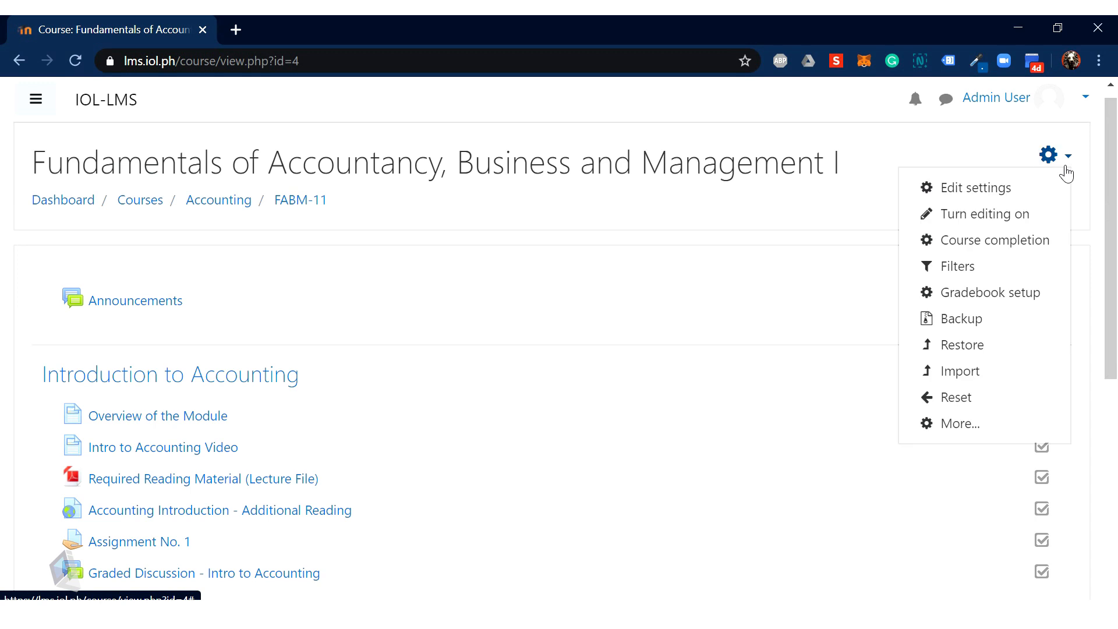
{"action": "left_click", "coordinate": [1036, 228]}
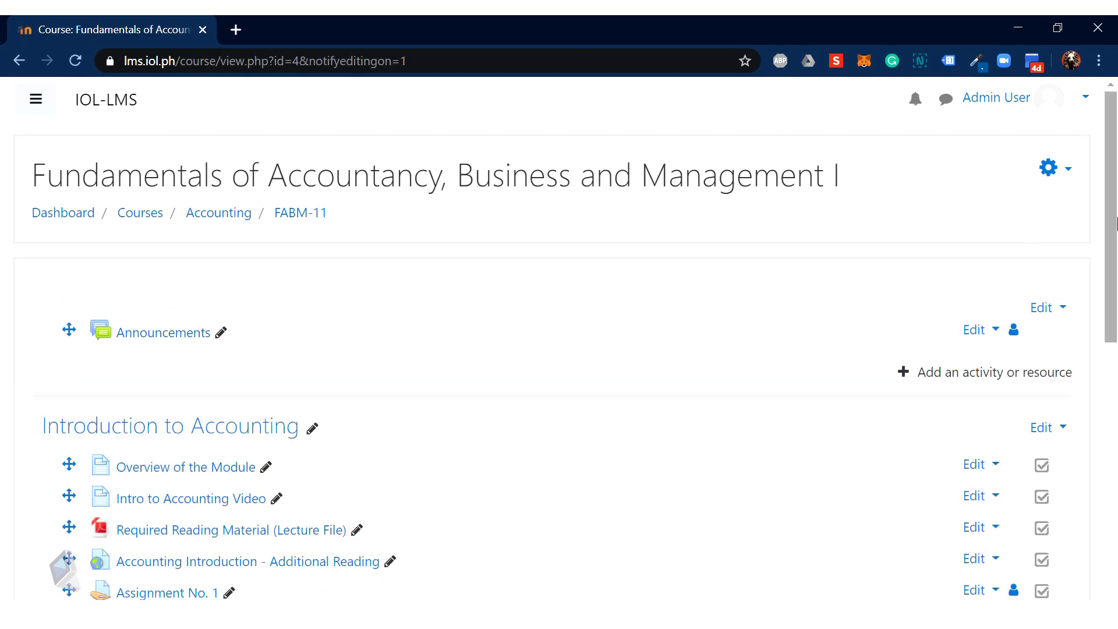
Step: Add a Quiz activity to the Introduction to Accounting section of the course
{"action": "mouse_move", "coordinate": [1115, 226]}
{"action": "left_mouse_down"}
{"action": "mouse_move", "coordinate": [1117, 281]}
{"action": "mouse_move", "coordinate": [1116, 216]}
{"action": "left_mouse_up"}
{"action": "left_click_drag", "start_coordinate": [1117, 166], "coordinate": [1117, 181]}
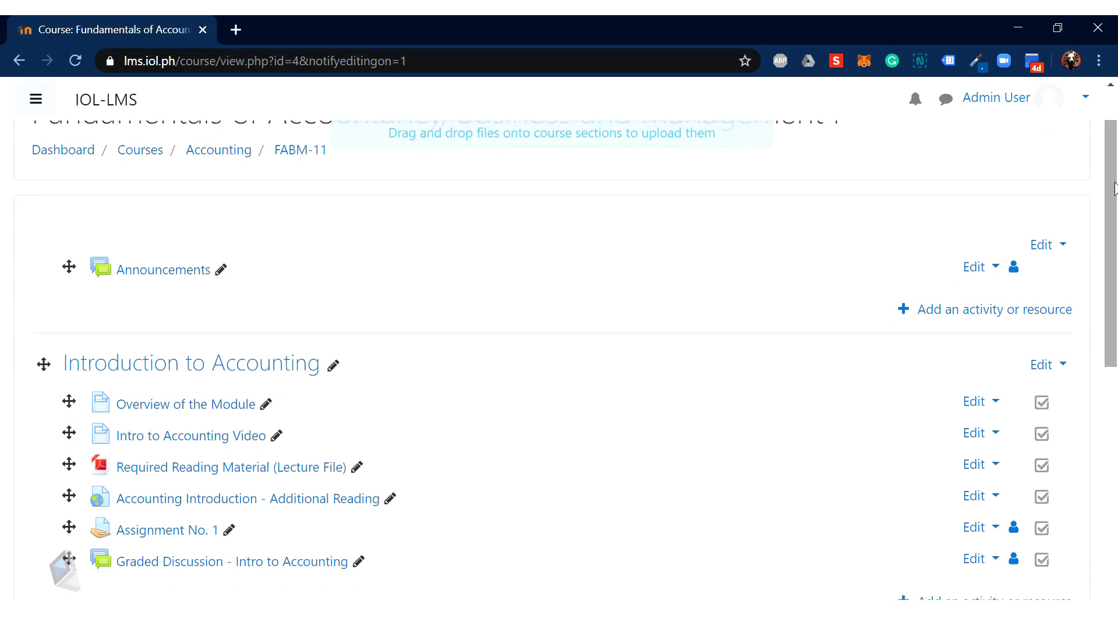
{"action": "left_click_drag", "start_coordinate": [1116, 232], "coordinate": [1117, 263]}
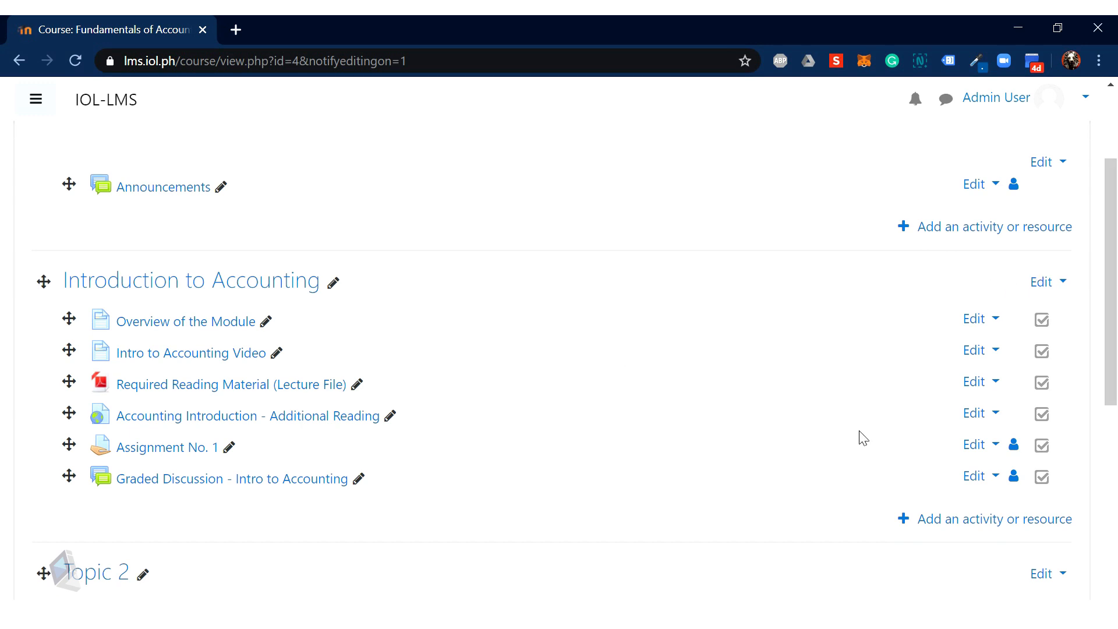
{"action": "left_click", "coordinate": [970, 521]}
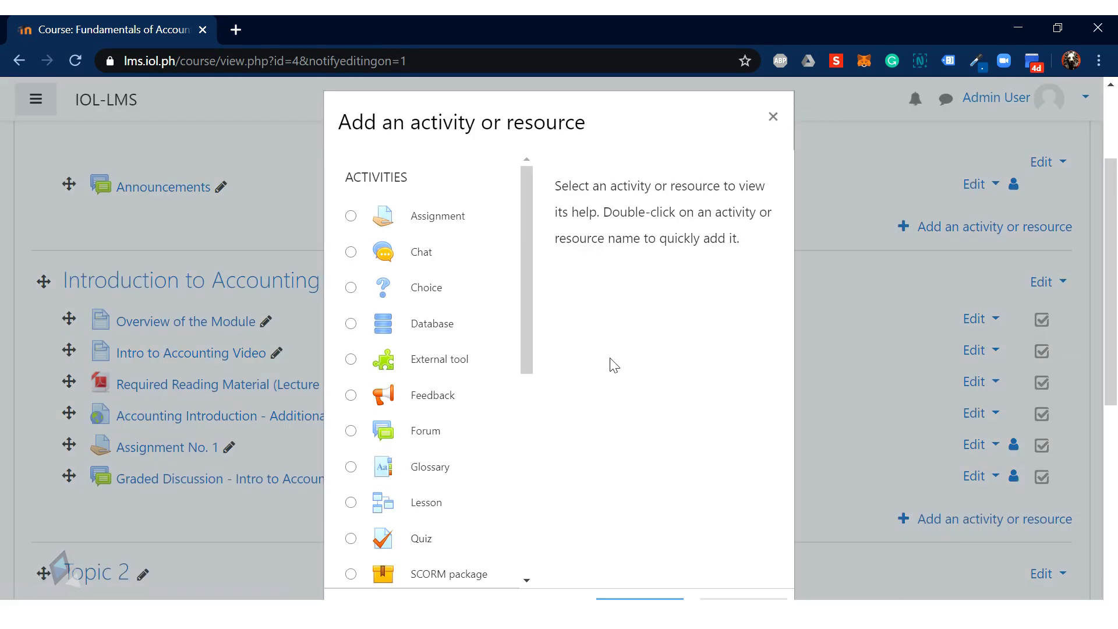
{"action": "left_click_drag", "start_coordinate": [525, 306], "coordinate": [527, 404]}
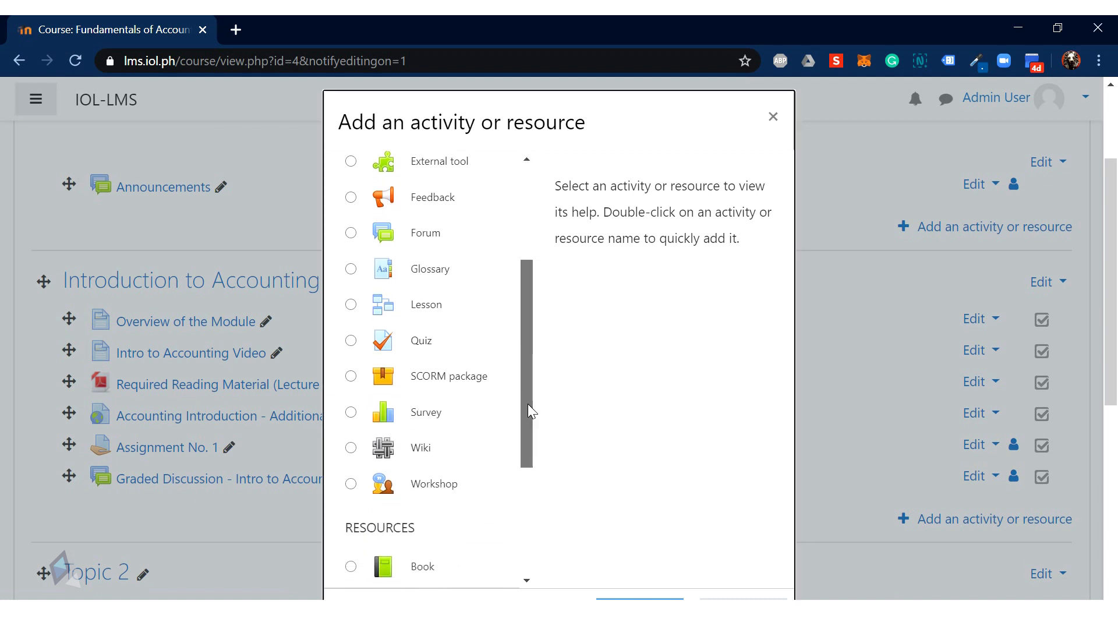
{"action": "left_click", "coordinate": [415, 343]}
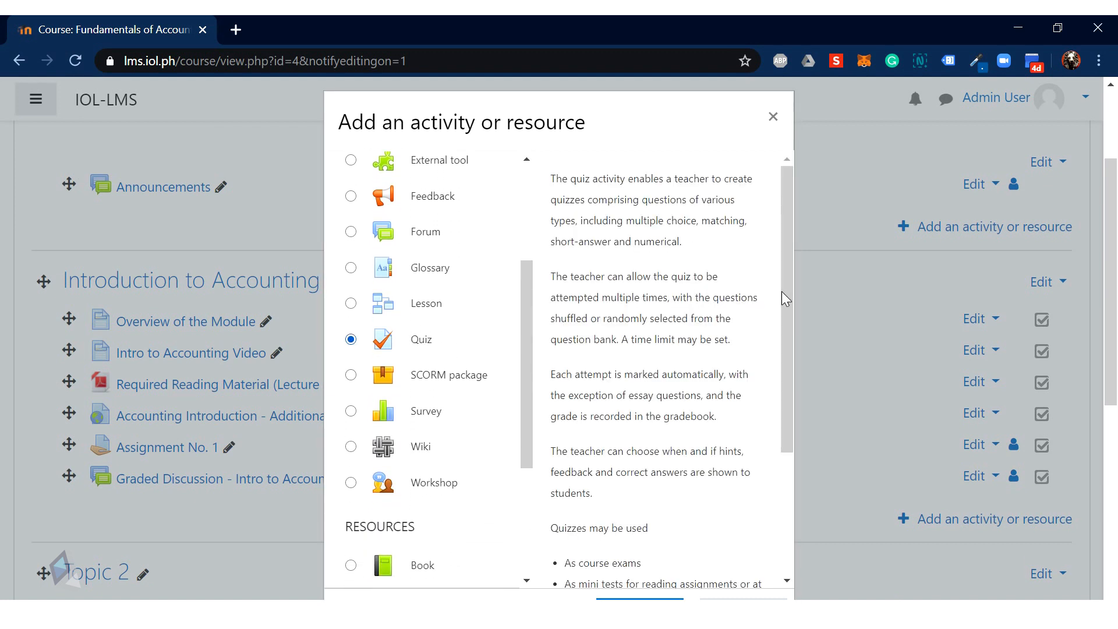
{"action": "mouse_move", "coordinate": [784, 289]}
{"action": "left_mouse_down"}
{"action": "mouse_move", "coordinate": [787, 386]}
{"action": "mouse_move", "coordinate": [780, 264]}
{"action": "mouse_move", "coordinate": [770, 399]}
{"action": "mouse_move", "coordinate": [700, 444]}
{"action": "mouse_move", "coordinate": [701, 342]}
{"action": "mouse_move", "coordinate": [785, 271]}
{"action": "left_mouse_up"}
{"action": "left_click_drag", "start_coordinate": [1114, 240], "coordinate": [1114, 252]}
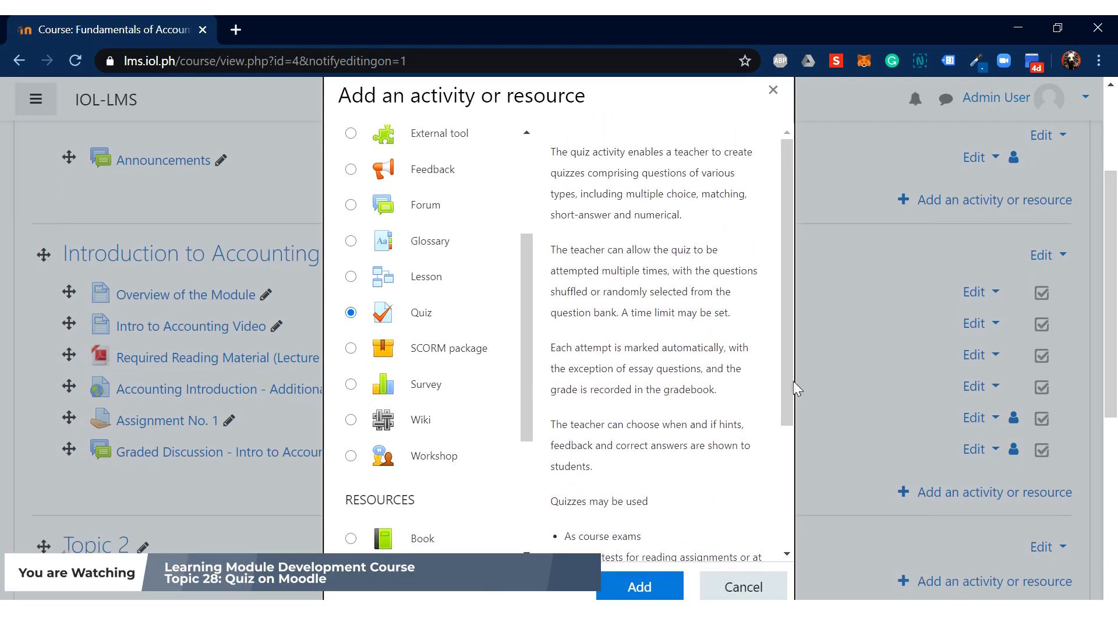
{"action": "left_click_drag", "start_coordinate": [791, 307], "coordinate": [780, 271]}
{"action": "left_click", "coordinate": [649, 590]}
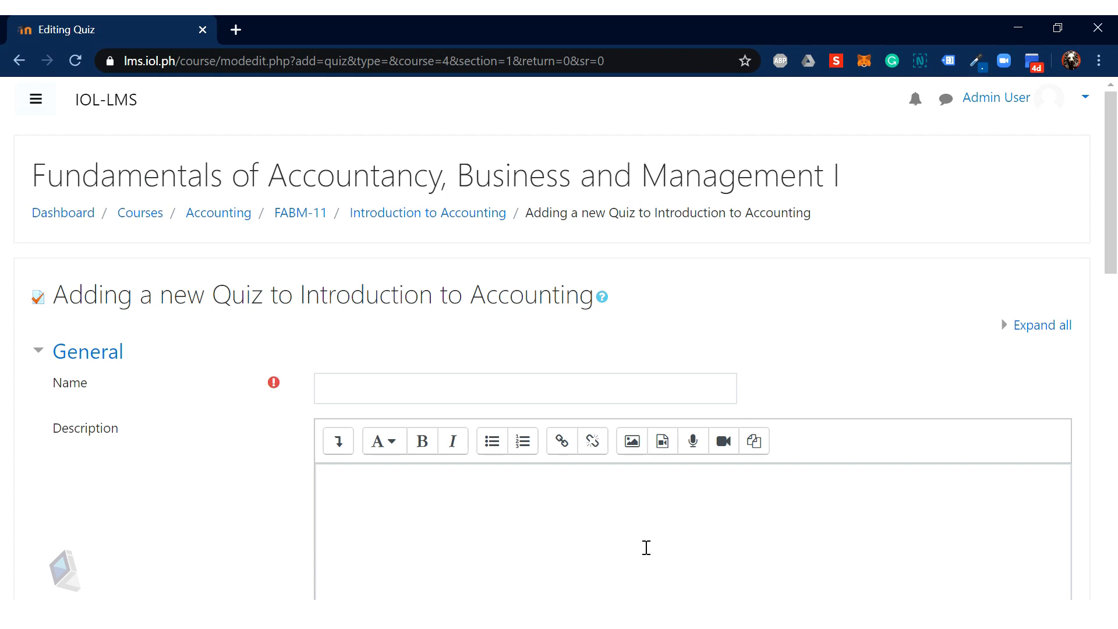
Step: Name the new quiz "Introduction to Accounting Quiz"
{"action": "scroll", "coordinate": [1109, 244], "scroll_direction": "down", "scroll_amount": 2}
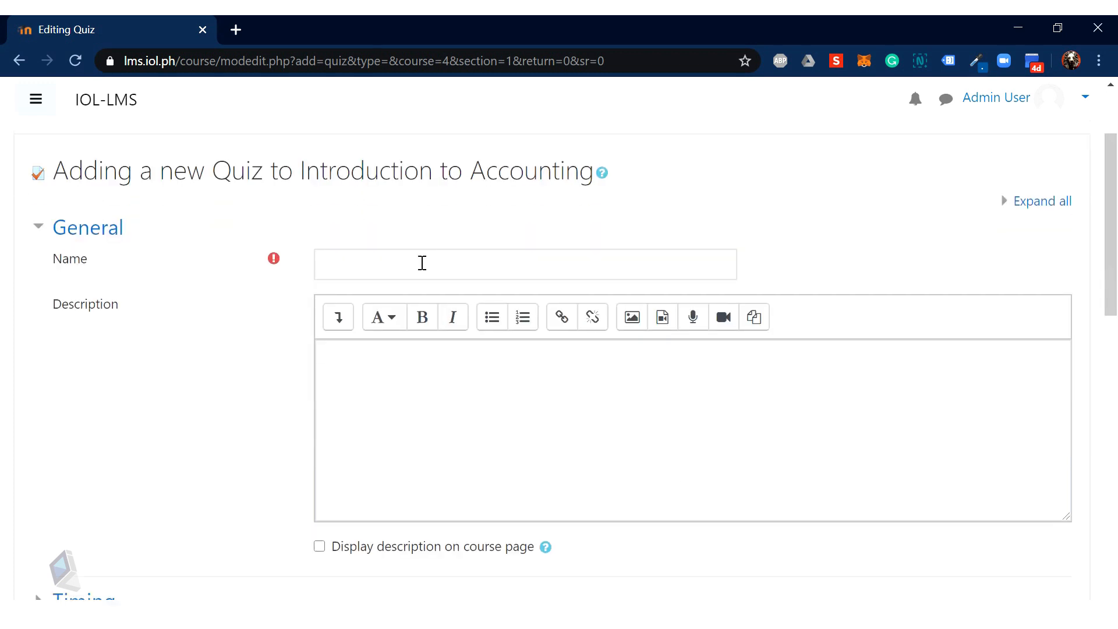
{"action": "left_click", "coordinate": [397, 263]}
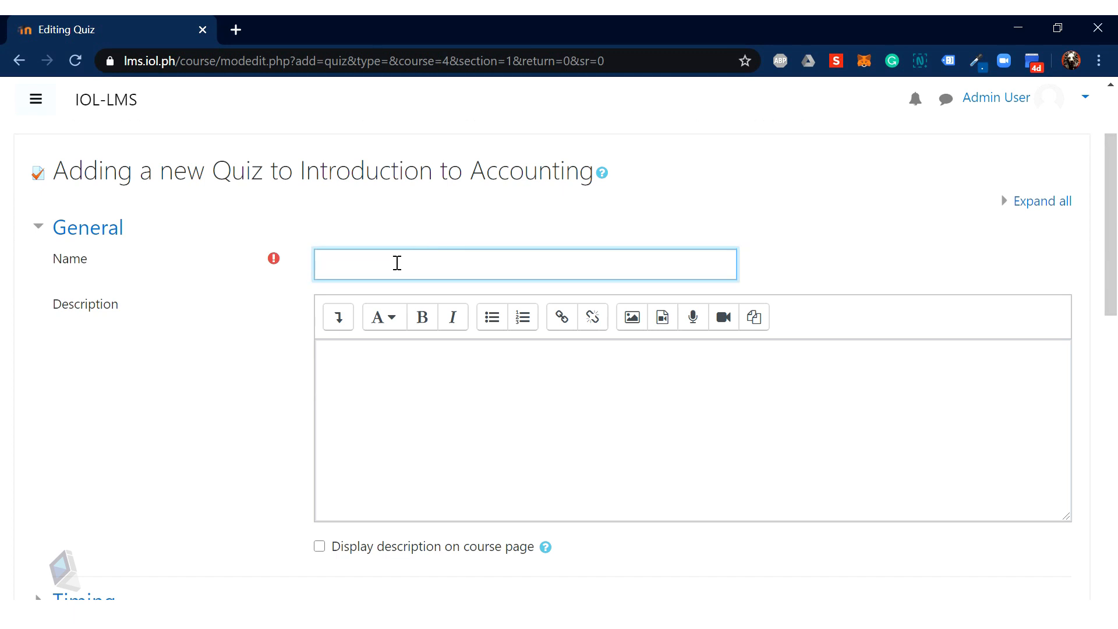
{"action": "type", "text": "iN"}
{"action": "key", "text": "BackSpace"}
{"action": "key", "text": "BackSpace"}
{"action": "type", "text": "Introduction to Accounting "}
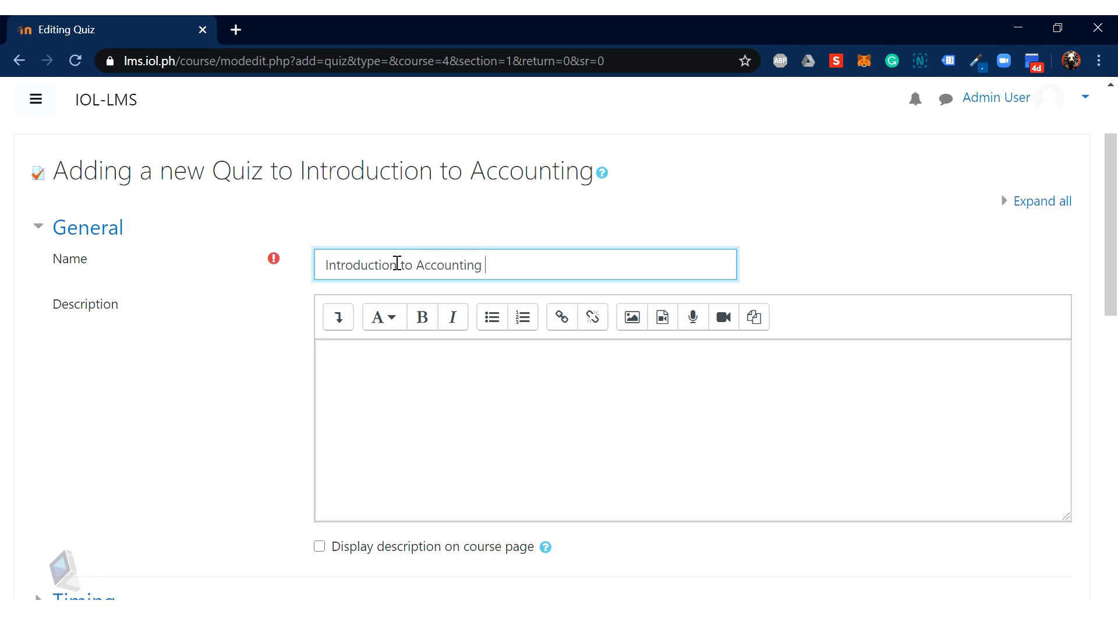
{"action": "type", "text": "Quiz"}
Step: Examine the quiz's Grade, Layout and Timing settings, including the New page options, and look over the remaining settings sections
{"action": "left_click_drag", "start_coordinate": [1112, 266], "coordinate": [1106, 407]}
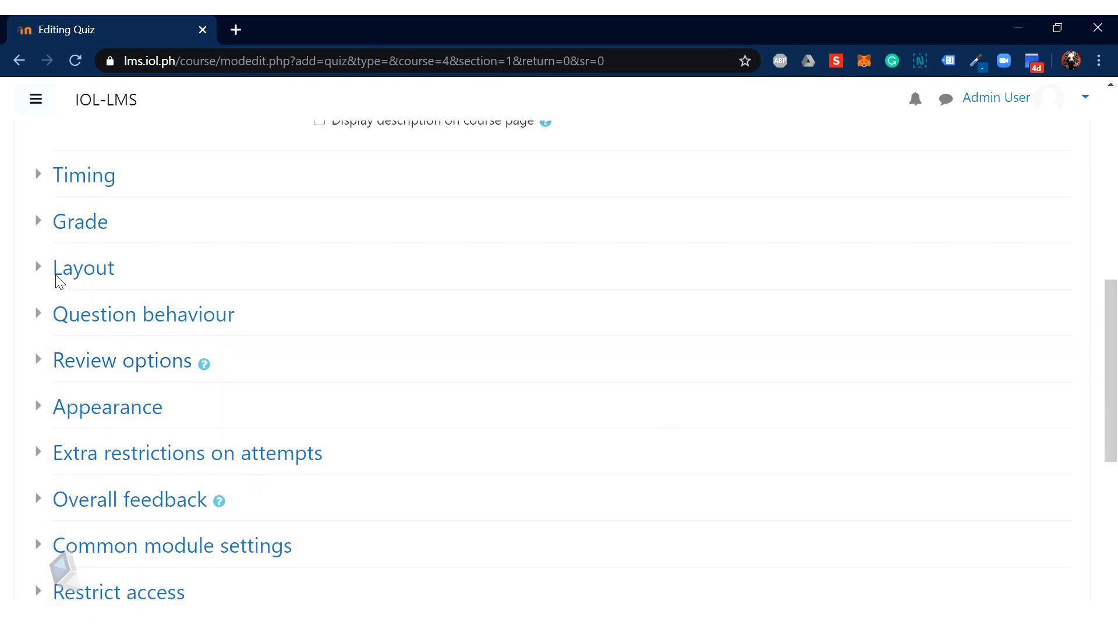
{"action": "left_click", "coordinate": [99, 232]}
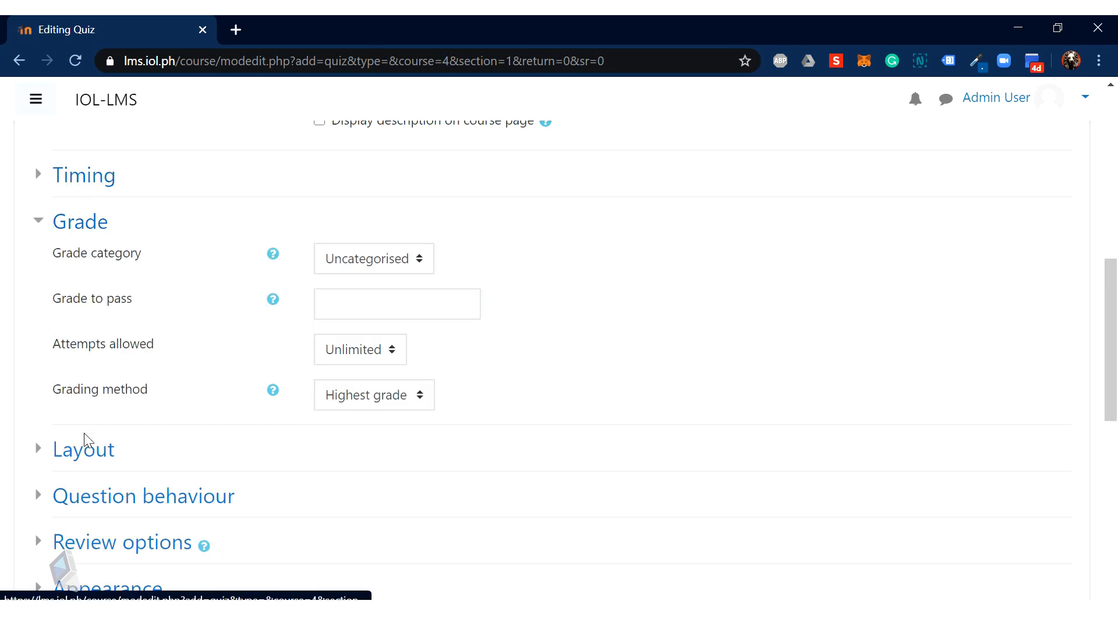
{"action": "left_click", "coordinate": [87, 447]}
{"action": "left_click", "coordinate": [87, 190]}
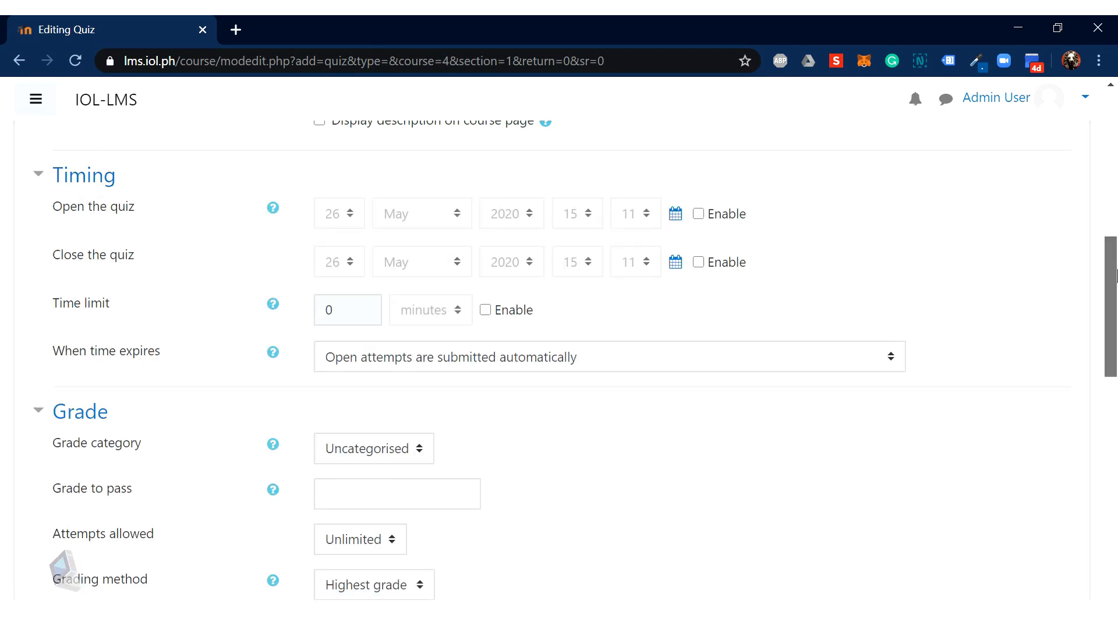
{"action": "left_click_drag", "start_coordinate": [1115, 275], "coordinate": [1116, 385]}
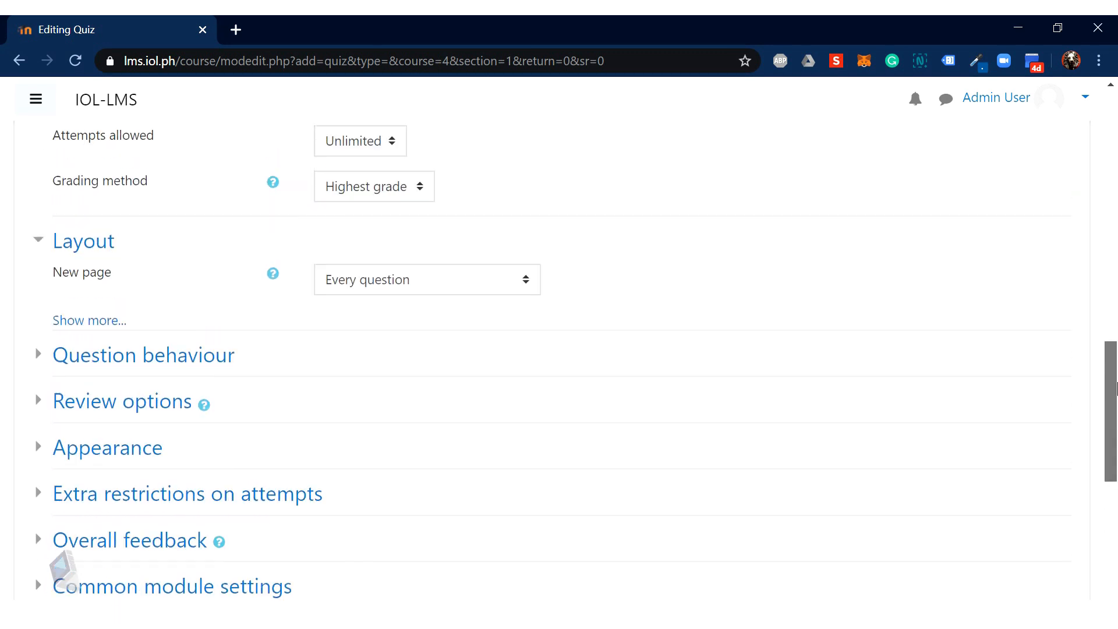
{"action": "left_click", "coordinate": [488, 287]}
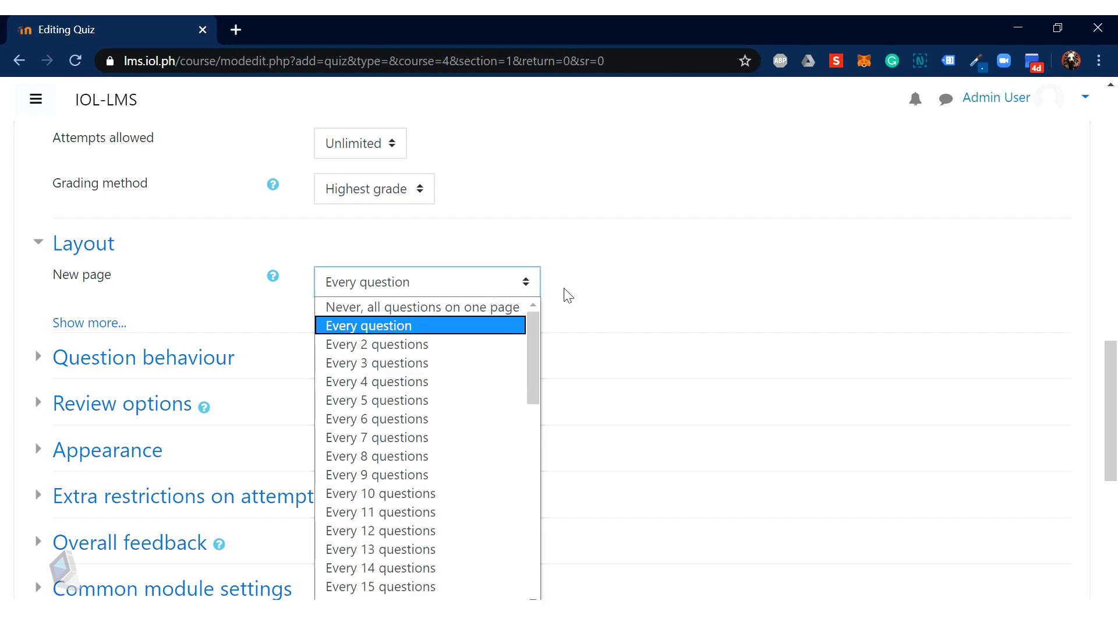
{"action": "left_click", "coordinate": [731, 303]}
{"action": "left_click", "coordinate": [518, 294]}
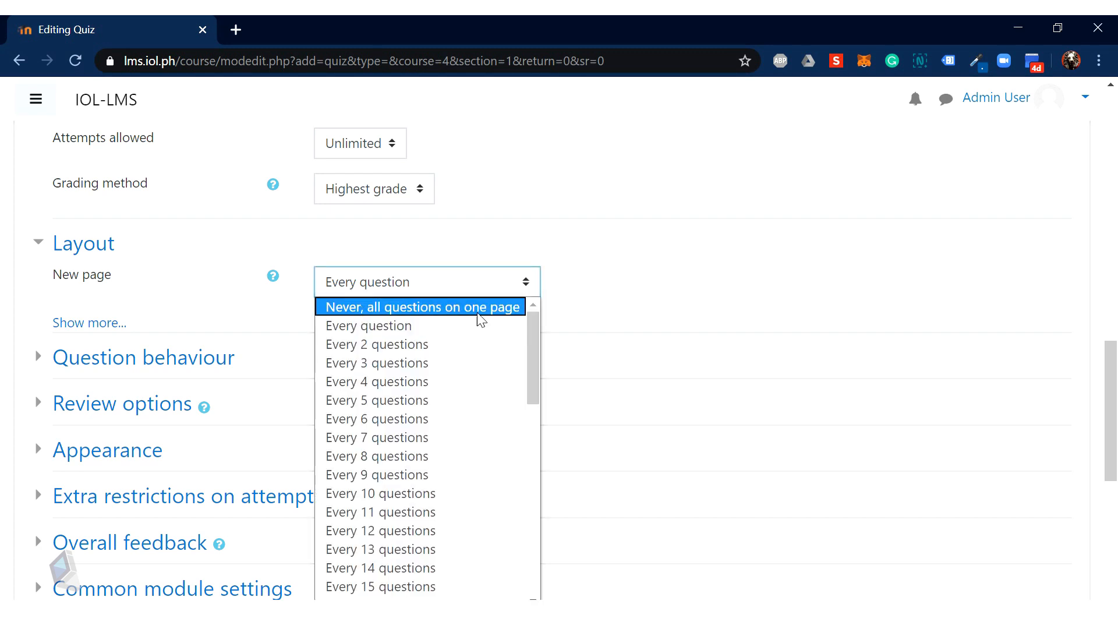
{"action": "left_click", "coordinate": [731, 319]}
{"action": "scroll", "coordinate": [754, 401], "scroll_direction": "down", "scroll_amount": 3}
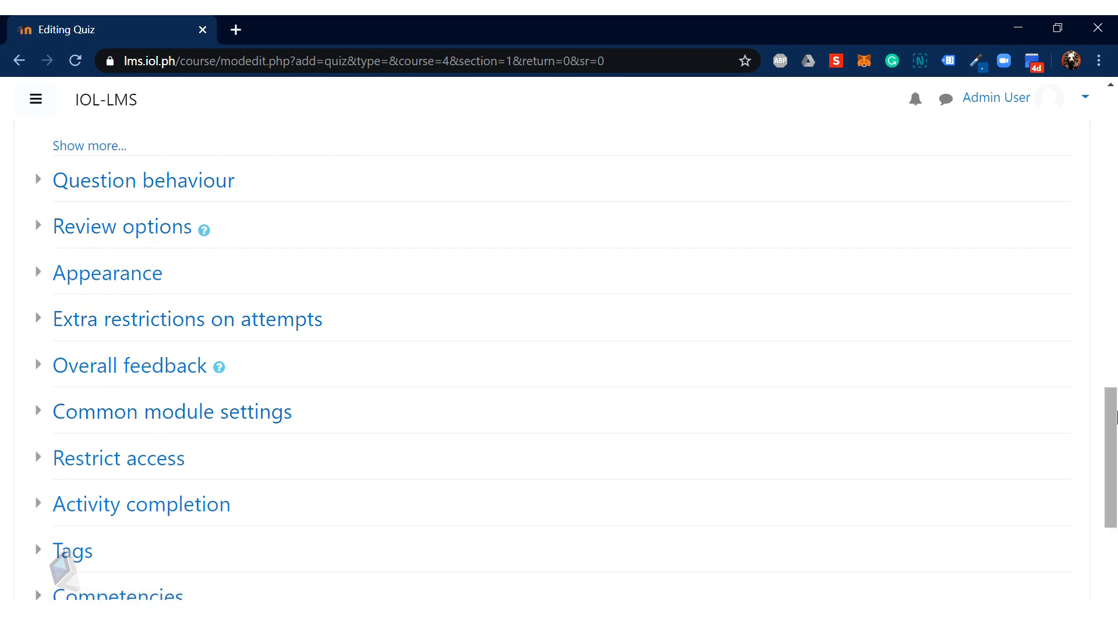
{"action": "scroll", "coordinate": [1112, 441], "scroll_direction": "down", "scroll_amount": 1}
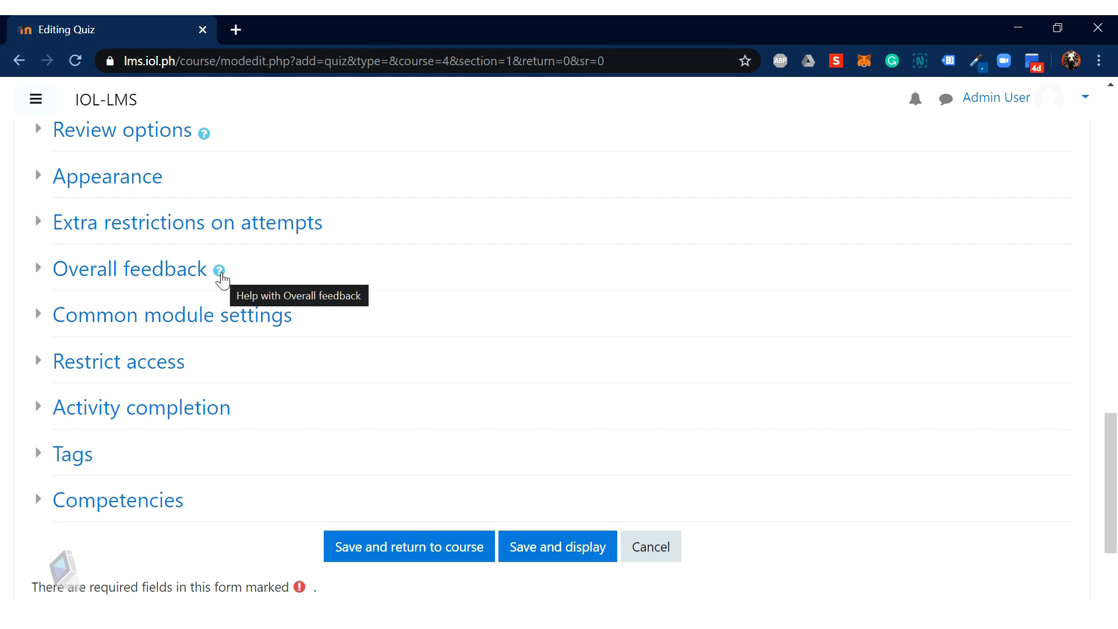
{"action": "left_click_drag", "start_coordinate": [1111, 446], "coordinate": [1116, 236]}
Step: Save and display the quiz, and open its question editing page
{"action": "scroll", "coordinate": [1116, 236], "scroll_direction": "down", "scroll_amount": 15}
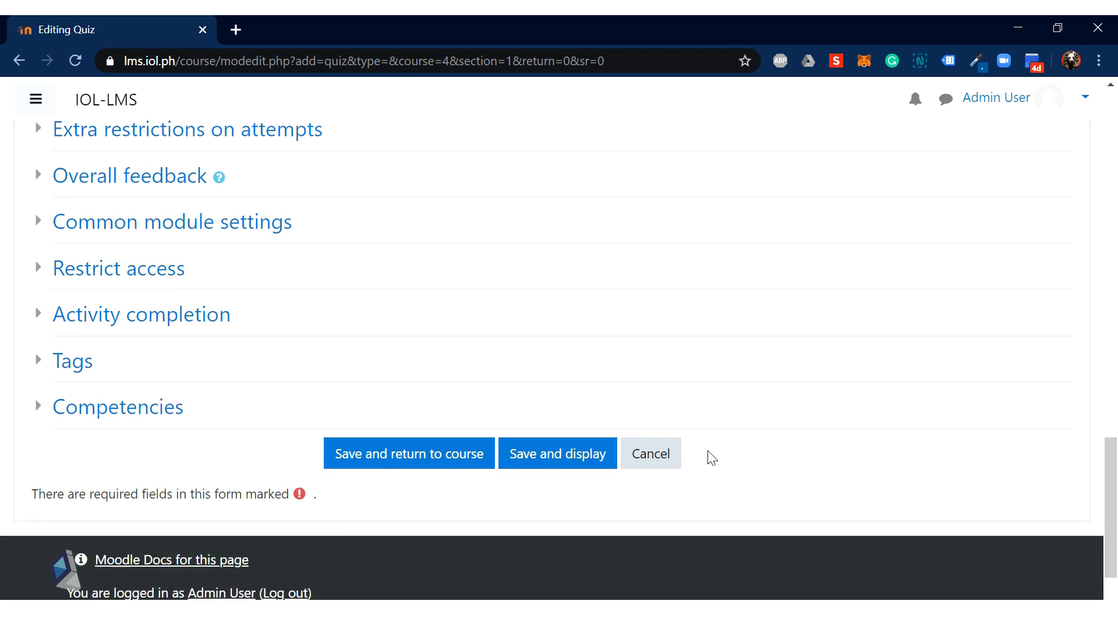
{"action": "left_click", "coordinate": [569, 455]}
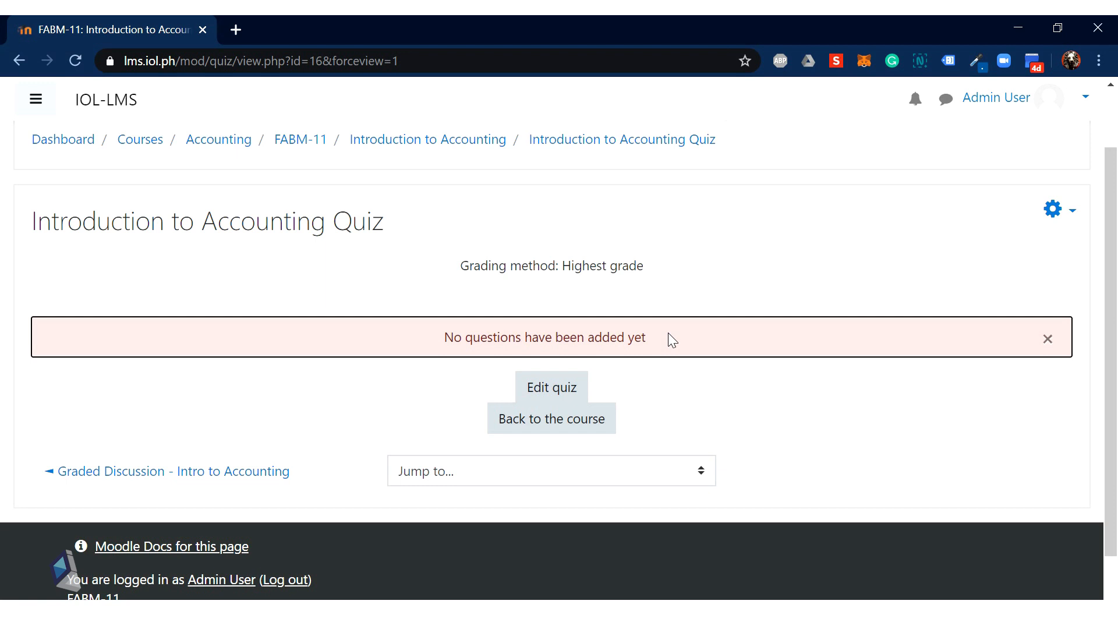
{"action": "left_click", "coordinate": [560, 392]}
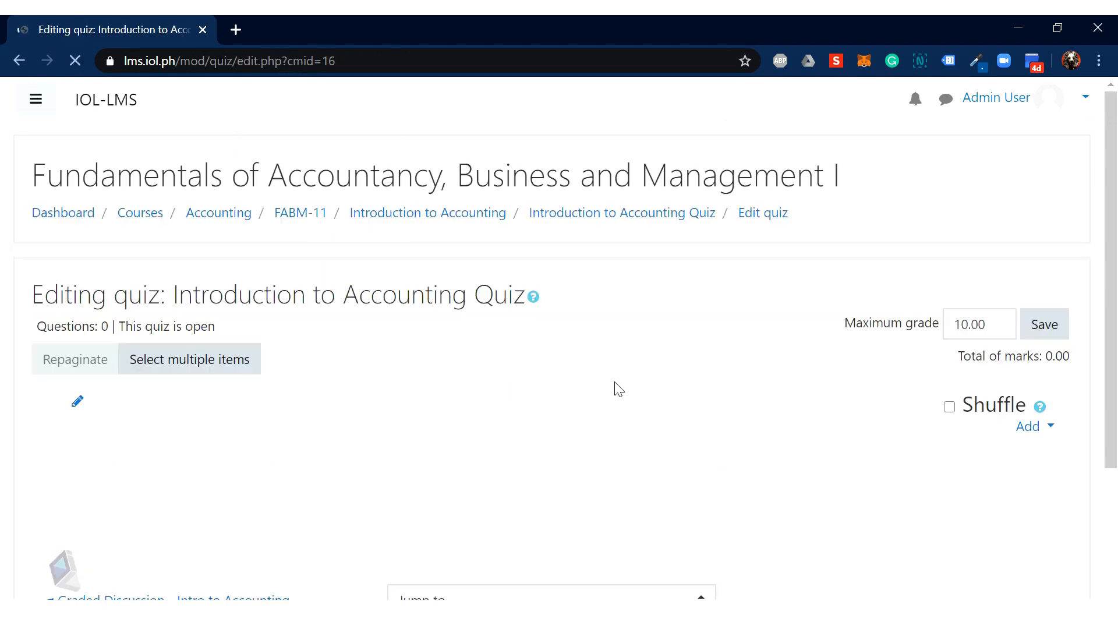
Step: Add a new question of the Multiple choice type to the quiz
{"action": "left_click", "coordinate": [1031, 427]}
{"action": "left_click", "coordinate": [969, 460]}
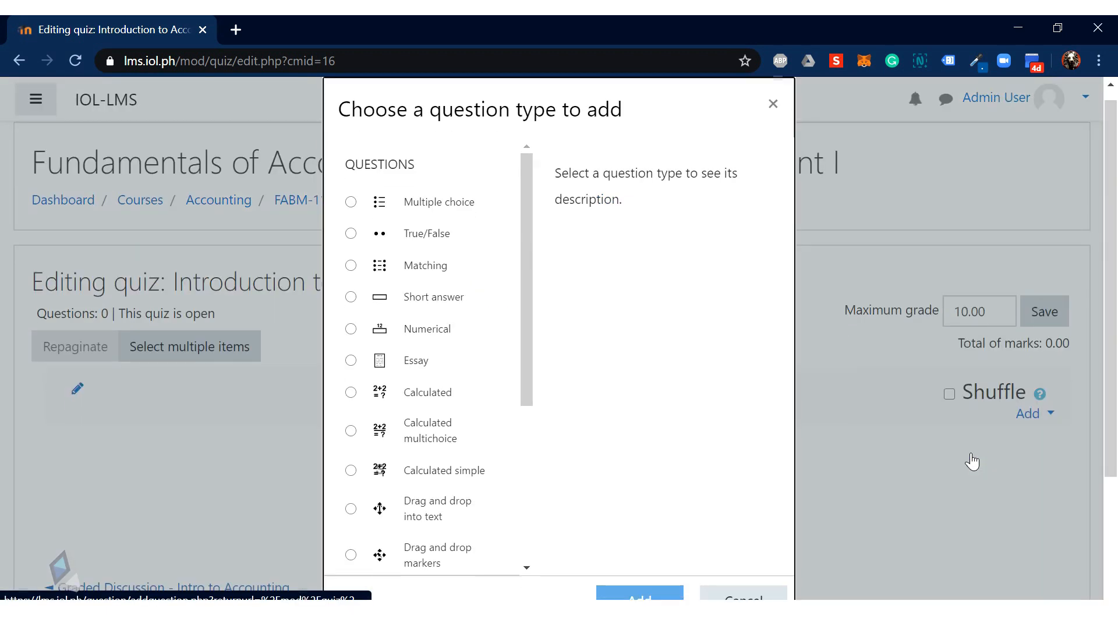
{"action": "left_click", "coordinate": [382, 201]}
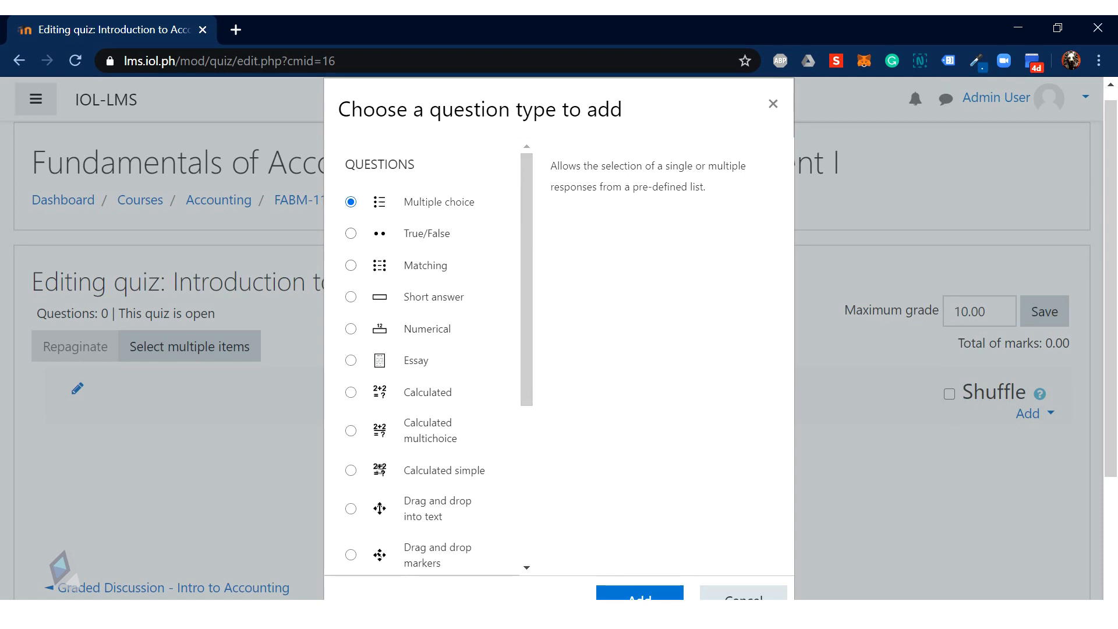
{"action": "left_click", "coordinate": [623, 594]}
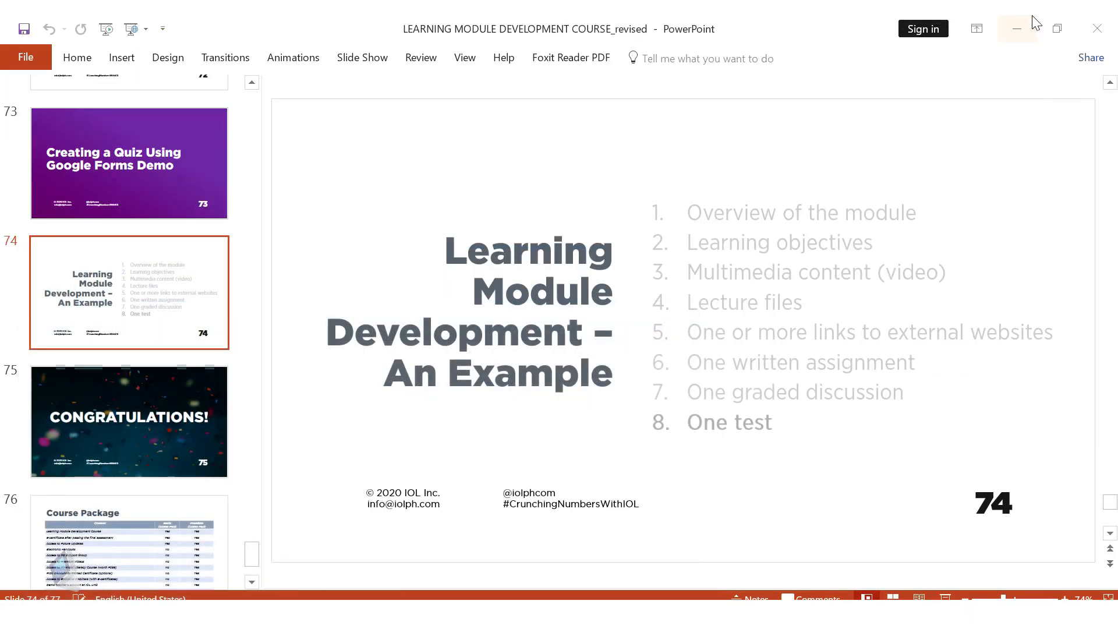
Step: Switch to the desktop, open the introduction to accounting PDF in Foxit Reader, skim its opening pages and minimise it
{"action": "left_click", "coordinate": [1016, 29]}
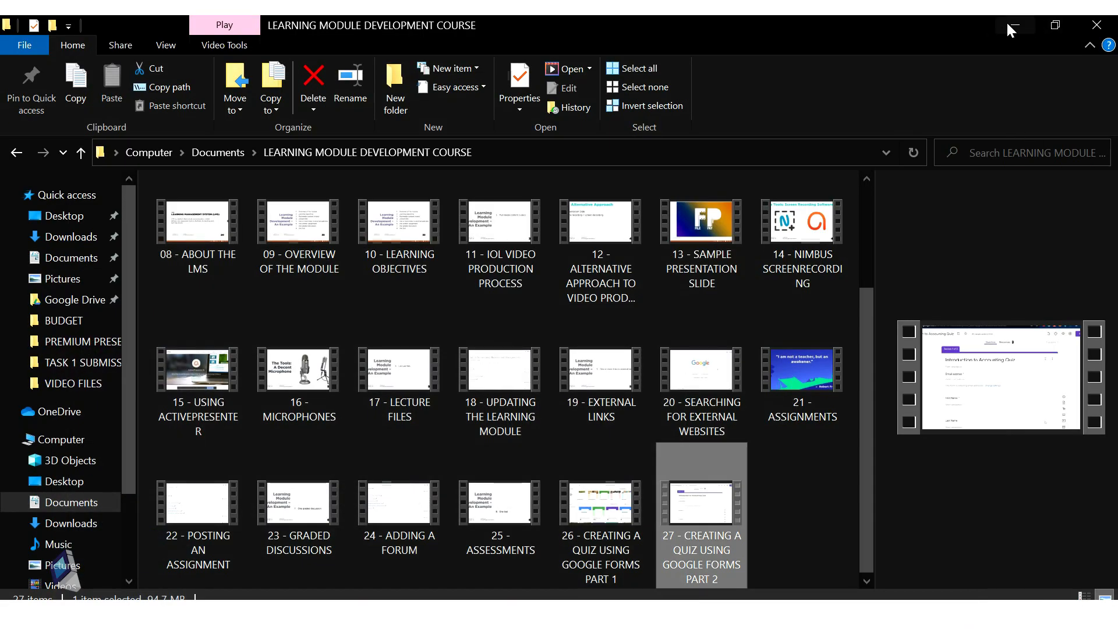
{"action": "left_click", "coordinate": [1011, 34]}
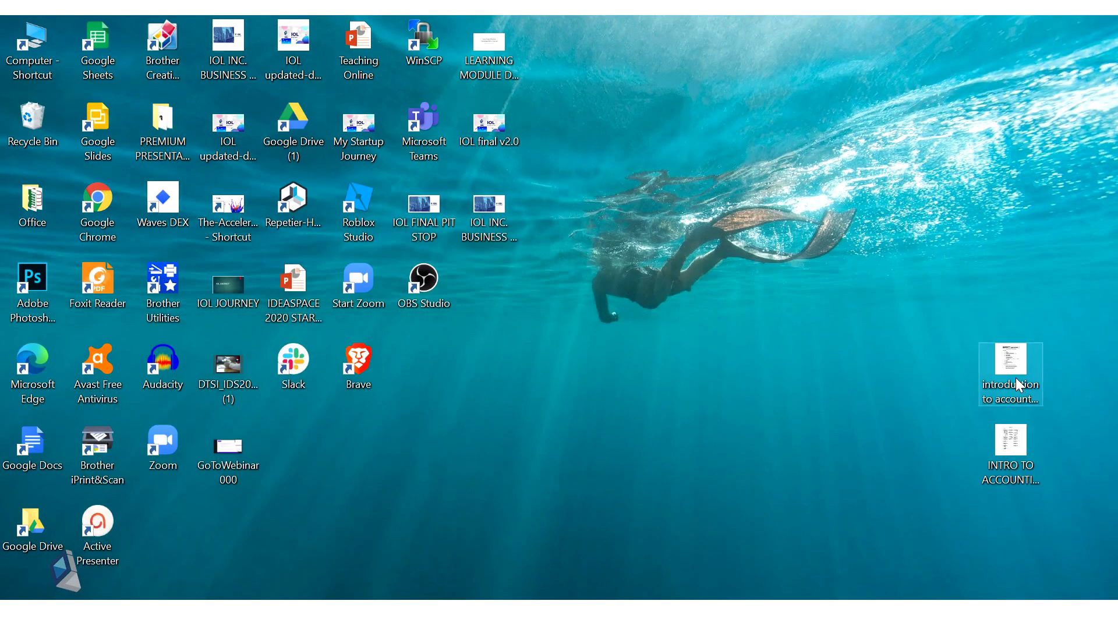
{"action": "left_click", "coordinate": [1009, 473]}
{"action": "left_click", "coordinate": [1014, 364]}
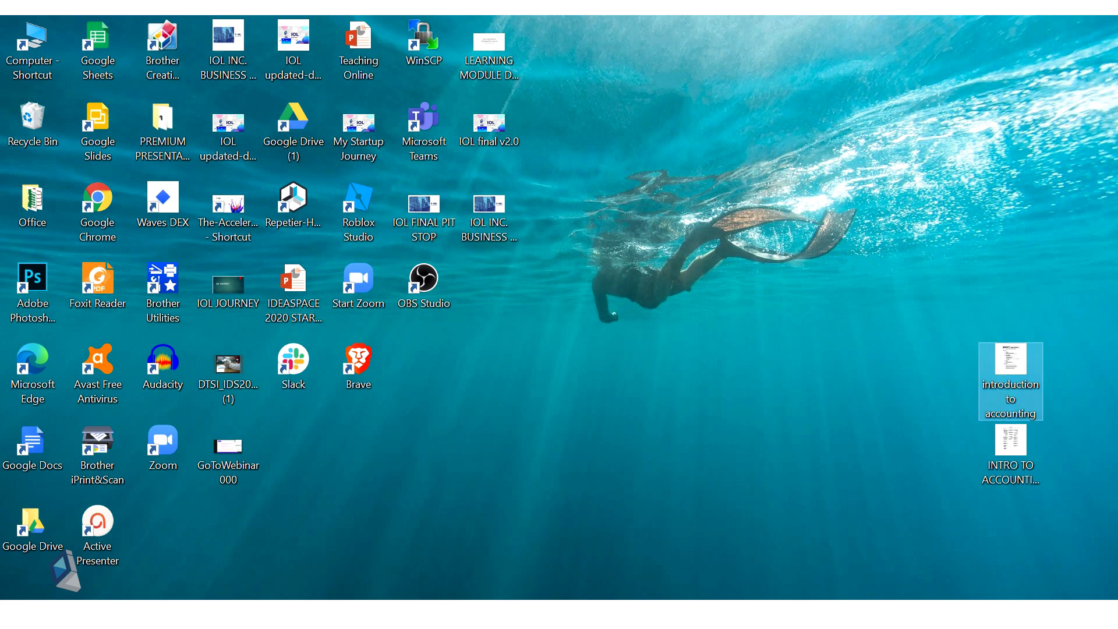
{"action": "key", "text": "Return"}
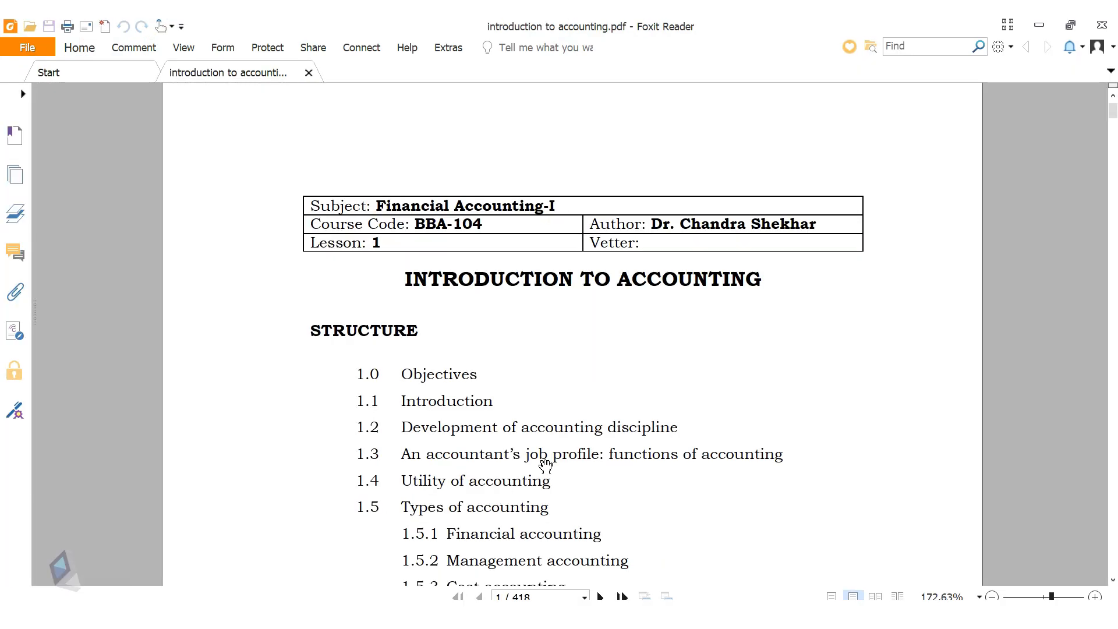
{"action": "scroll", "coordinate": [1113, 111], "scroll_direction": "down", "scroll_amount": 10}
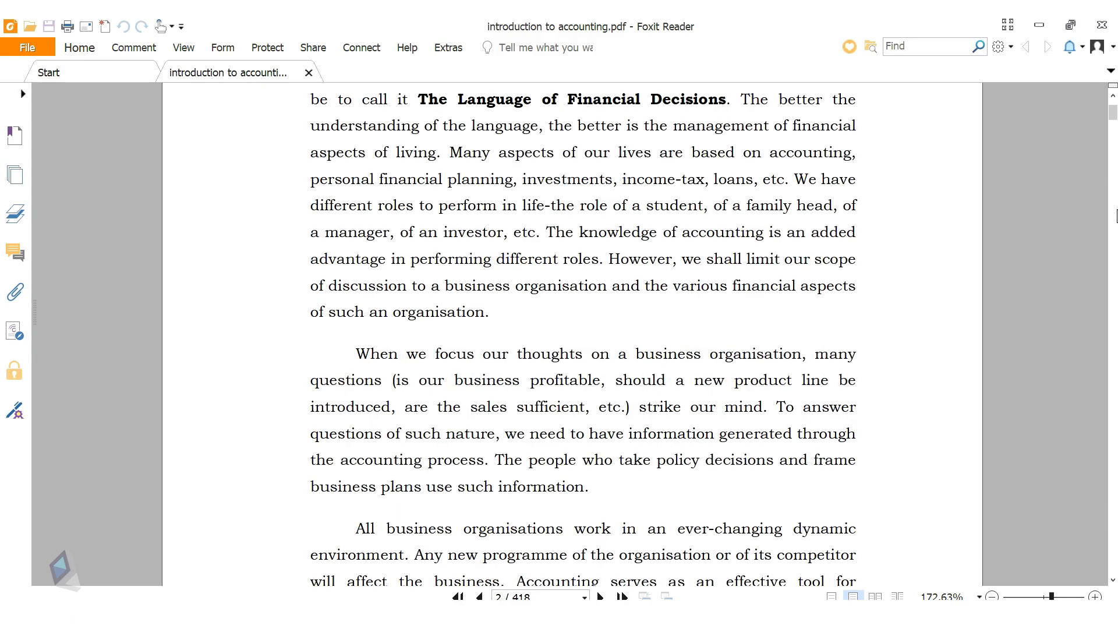
{"action": "scroll", "coordinate": [1113, 216], "scroll_direction": "down", "scroll_amount": 6}
{"action": "left_click", "coordinate": [1037, 26]}
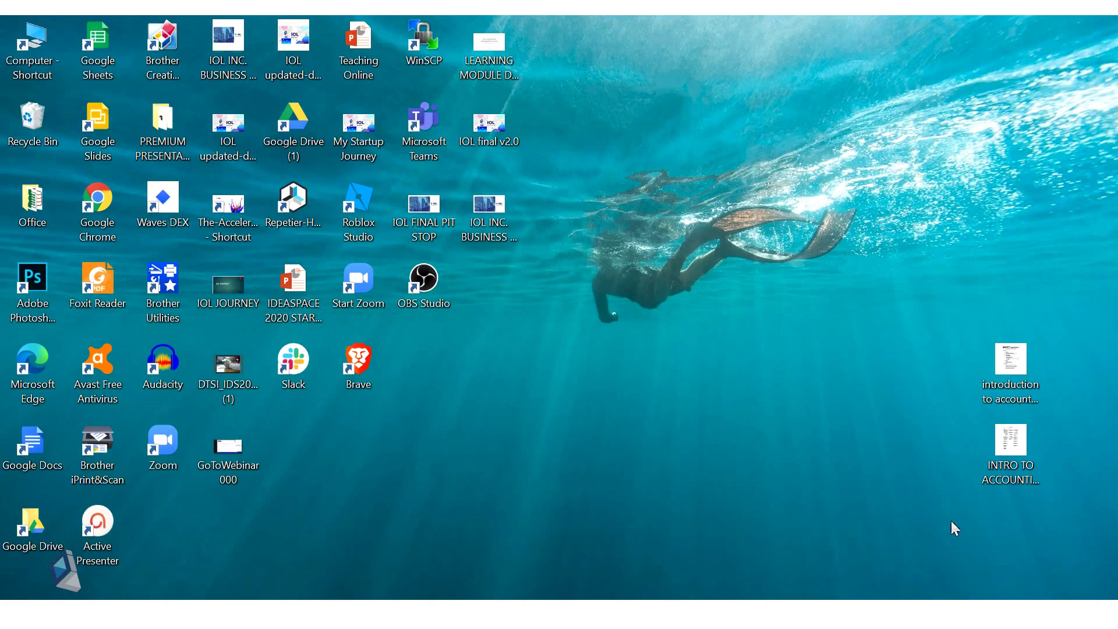
Step: Open the INTRO TO ACCOUNTING ASSIGNMENT 1 PDF from the desktop for a brief look, and return to the question form in the browser
{"action": "double_click", "coordinate": [1032, 450]}
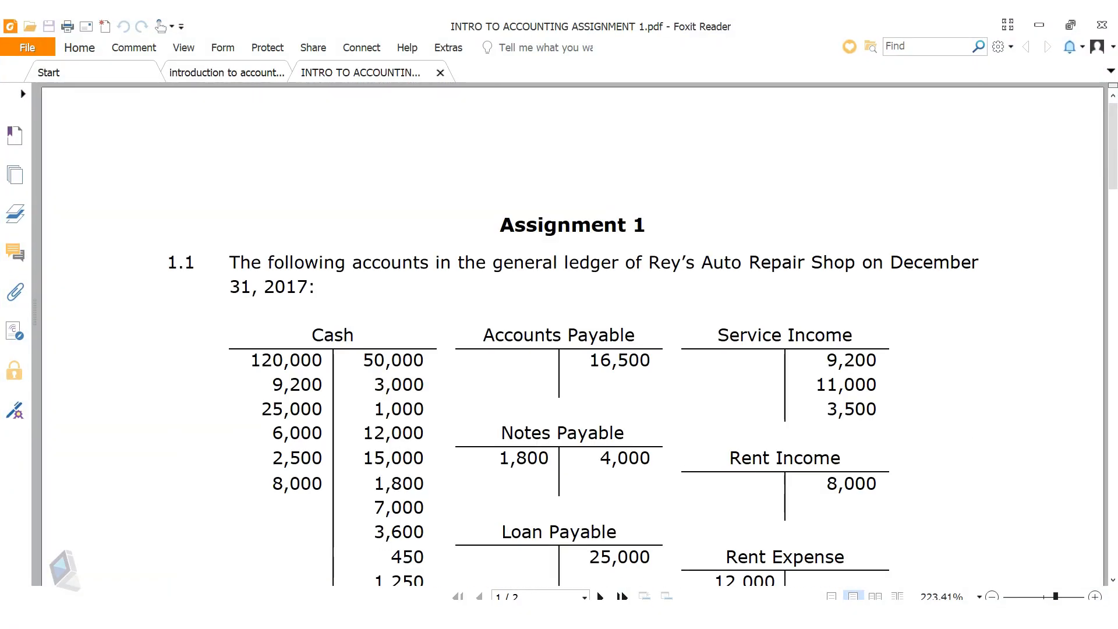
{"action": "key", "text": "alt+Tab"}
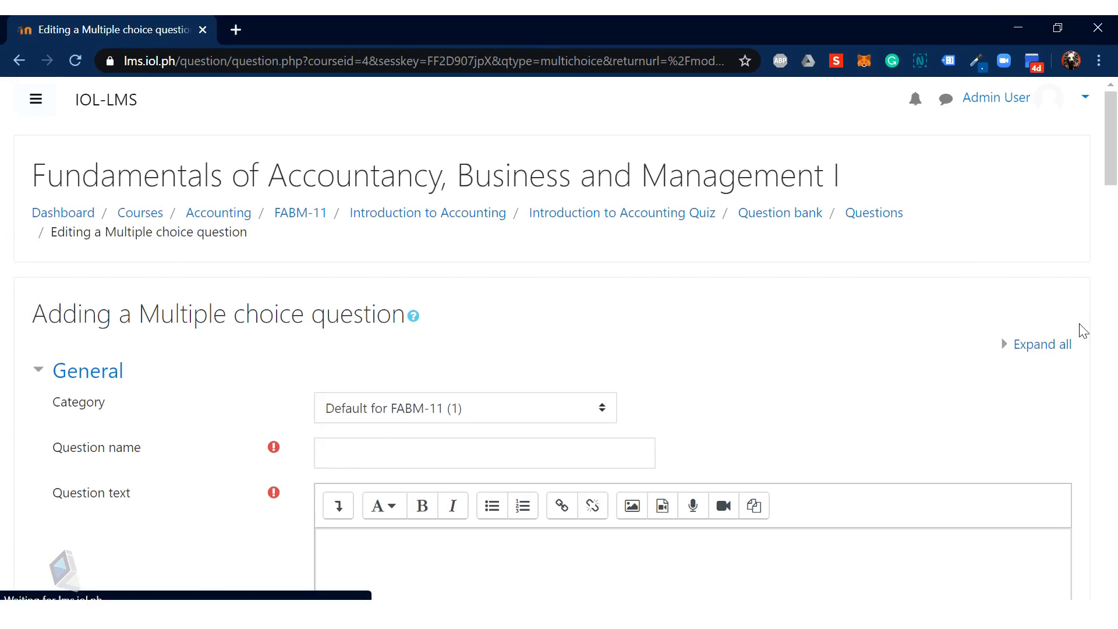
Step: Name the multiple choice question "Intro 001"
{"action": "left_click_drag", "start_coordinate": [1116, 118], "coordinate": [1116, 161]}
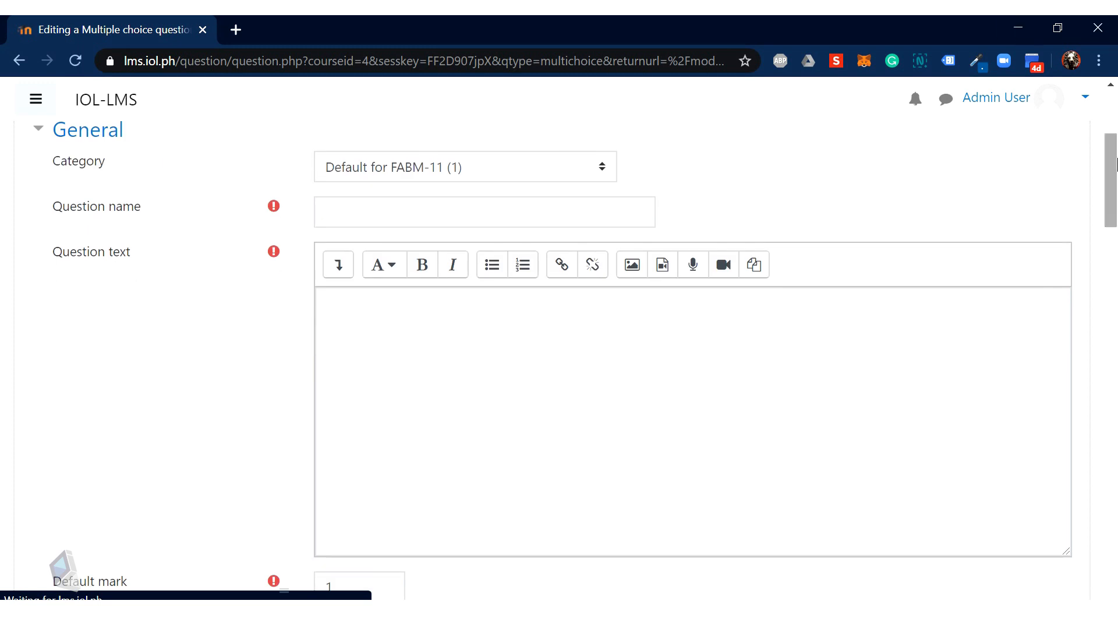
{"action": "left_click", "coordinate": [372, 218]}
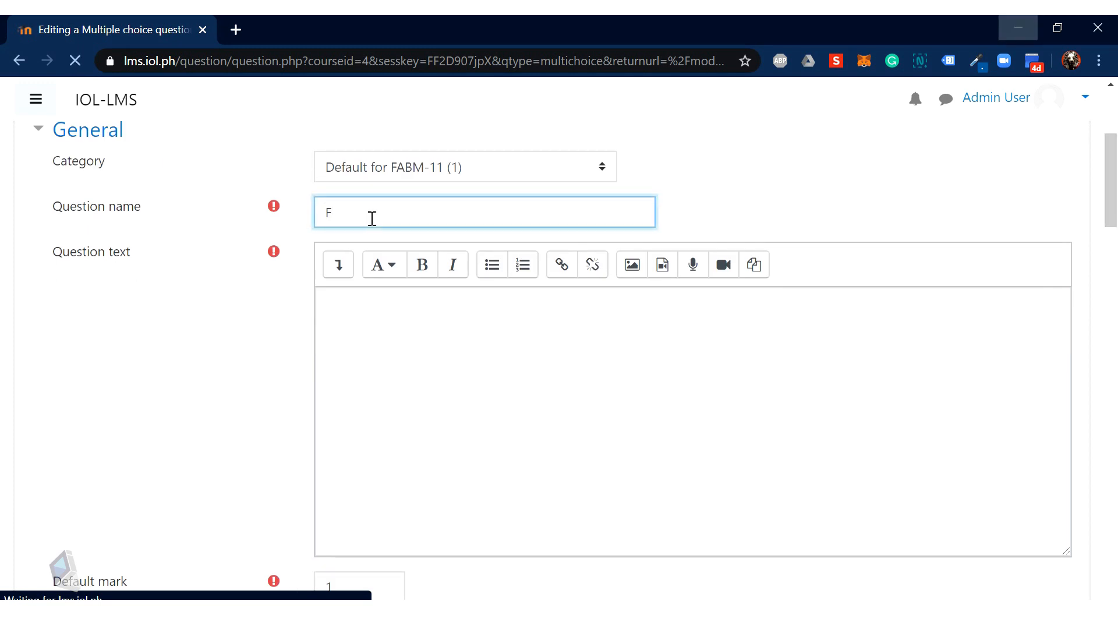
{"action": "type", "text": "Intro"}
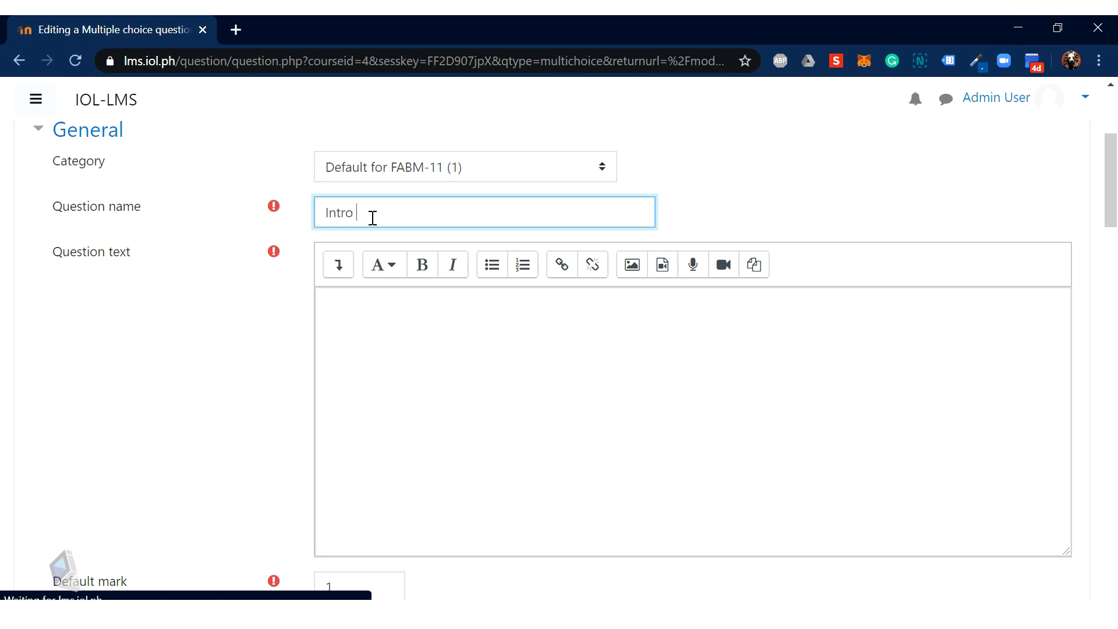
{"action": "type", "text": " 001"}
Step: Enter "Who is known as the father of accounting?" as the question text
{"action": "left_click", "coordinate": [380, 327]}
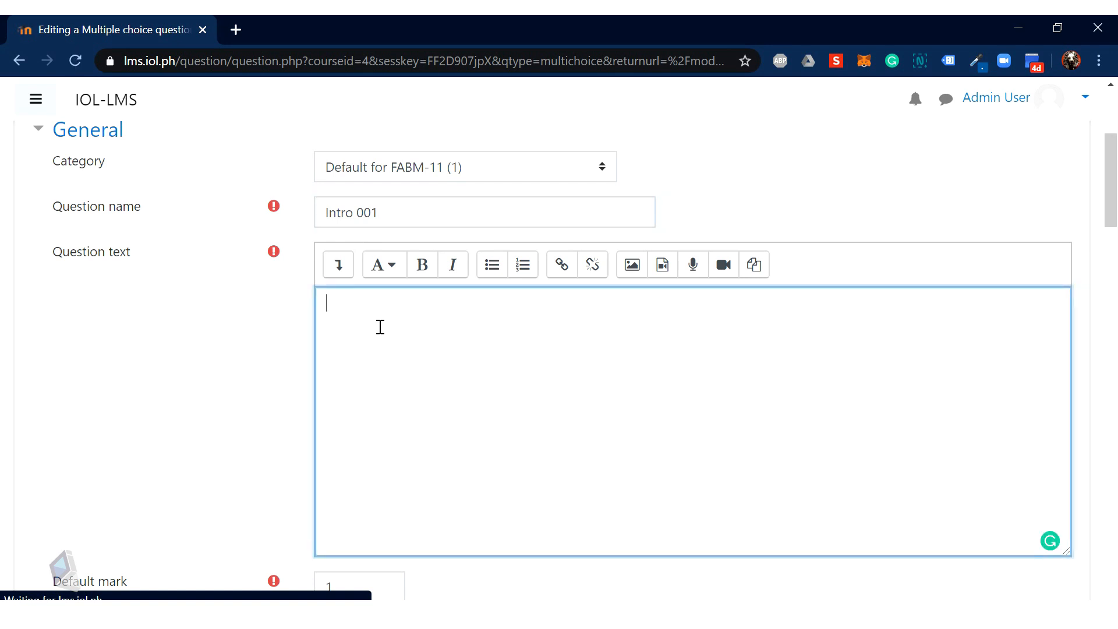
{"action": "type", "text": "Who i"}
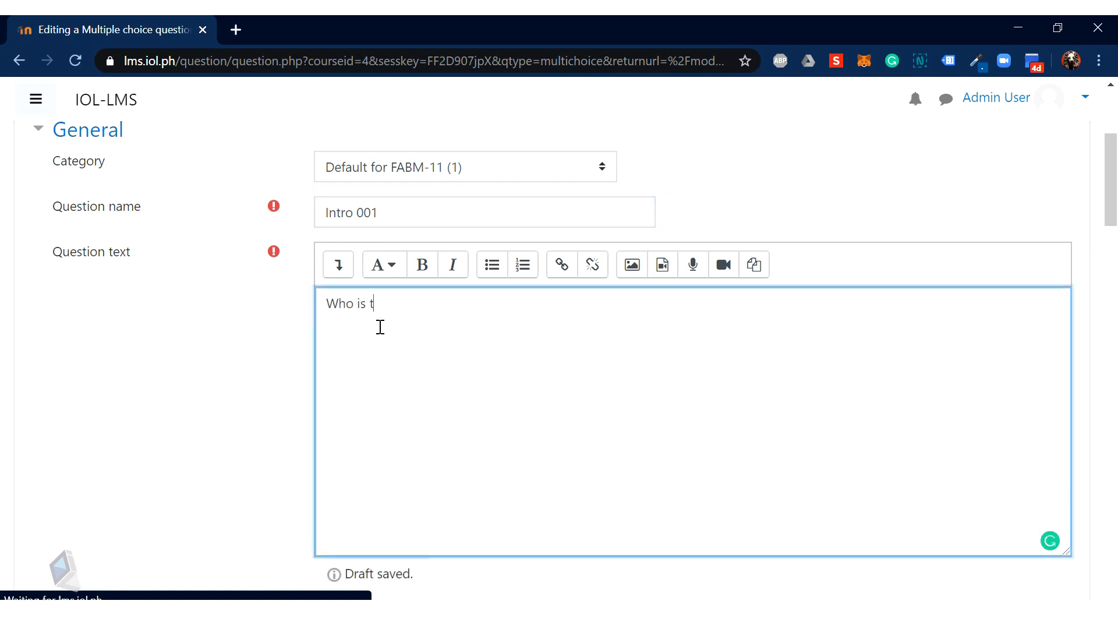
{"action": "type", "text": "s known as teh"}
{"action": "key", "text": "BackSpace"}
{"action": "key", "text": "BackSpace"}
{"action": "key", "text": "BackSpace"}
{"action": "key", "text": "BackSpace"}
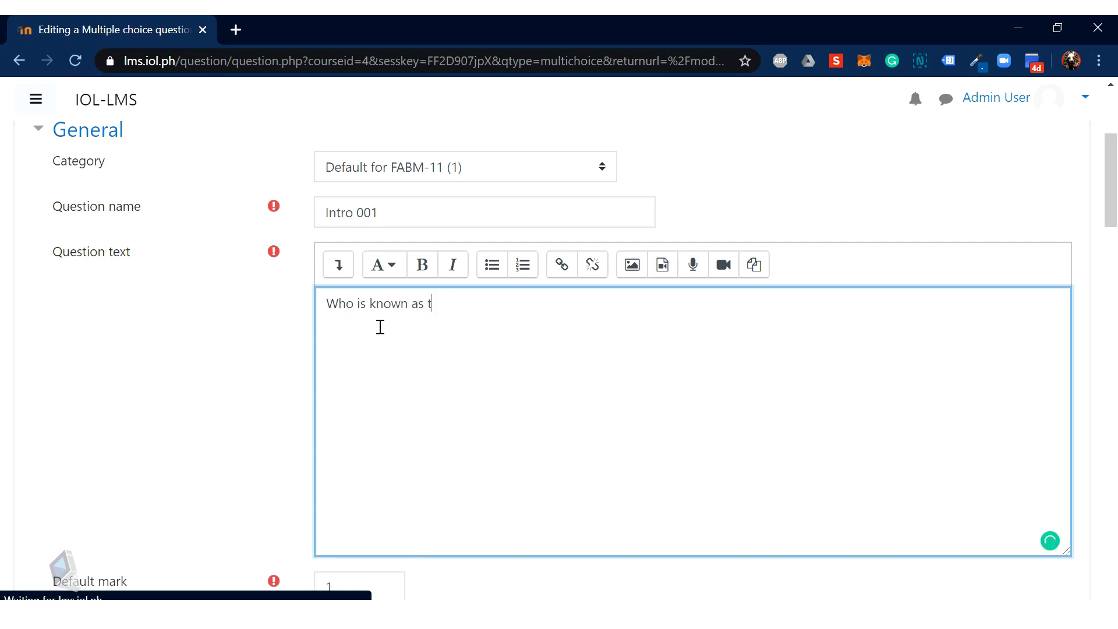
{"action": "type", "text": "the father of ac"}
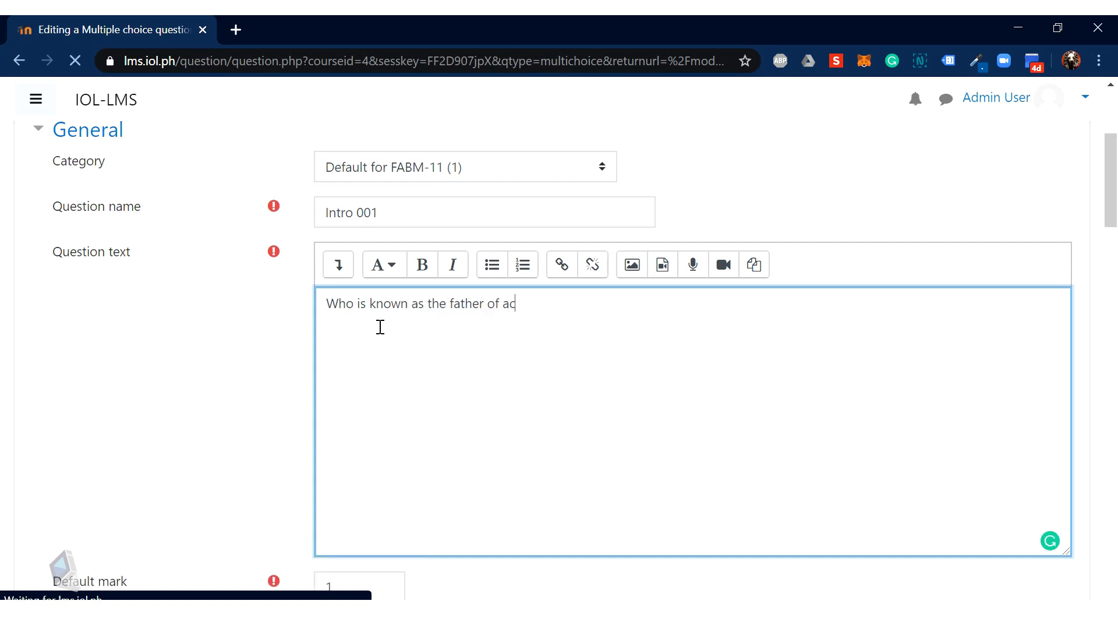
{"action": "type", "text": "counting?"}
Step: Enter "Lucca Pacioli" as Choice 1 and set its grade to 100%
{"action": "scroll", "coordinate": [1116, 264], "scroll_direction": "down", "scroll_amount": 5}
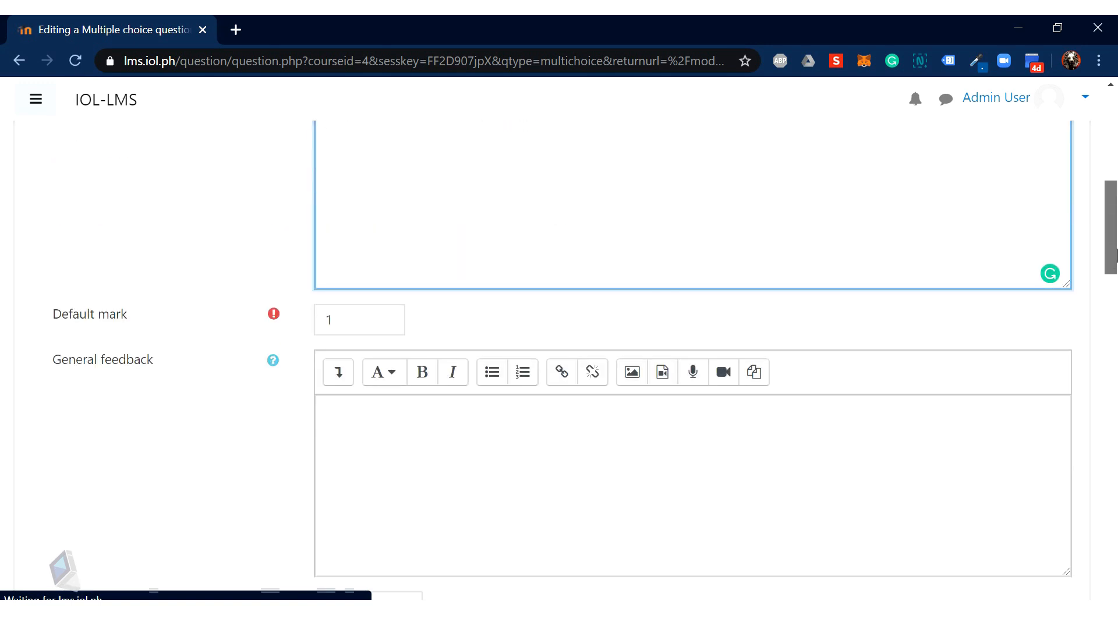
{"action": "left_click_drag", "start_coordinate": [1117, 258], "coordinate": [1116, 351]}
{"action": "left_click", "coordinate": [393, 208]}
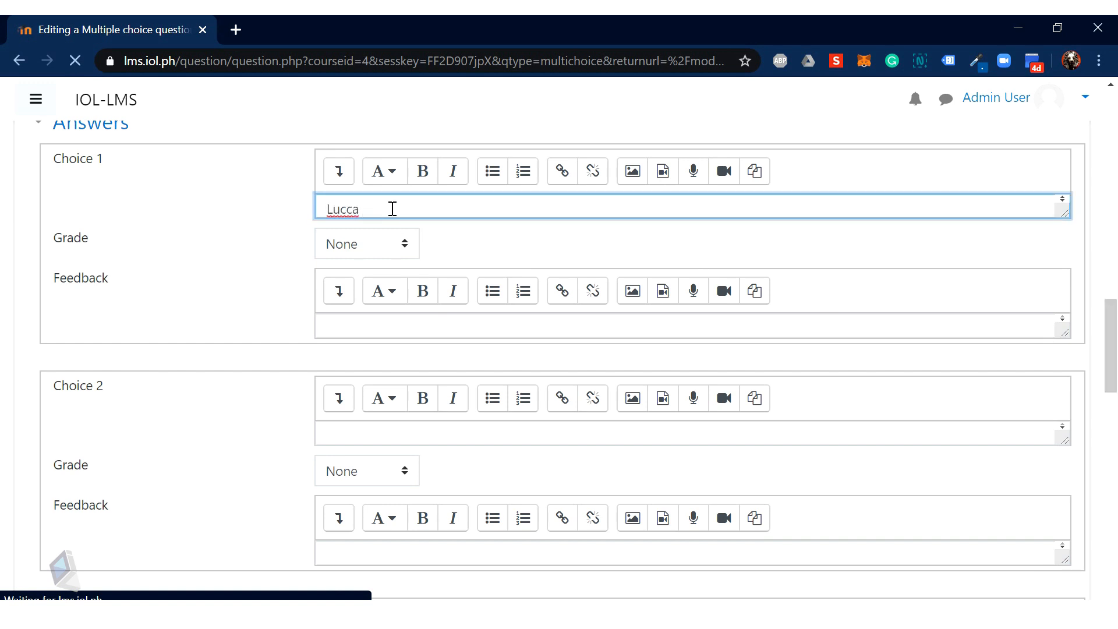
{"action": "type", "text": "Lucca Pacil"}
{"action": "key", "text": "BackSpace"}
{"action": "type", "text": "oli"}
{"action": "left_click", "coordinate": [394, 249]}
{"action": "left_click", "coordinate": [384, 287]}
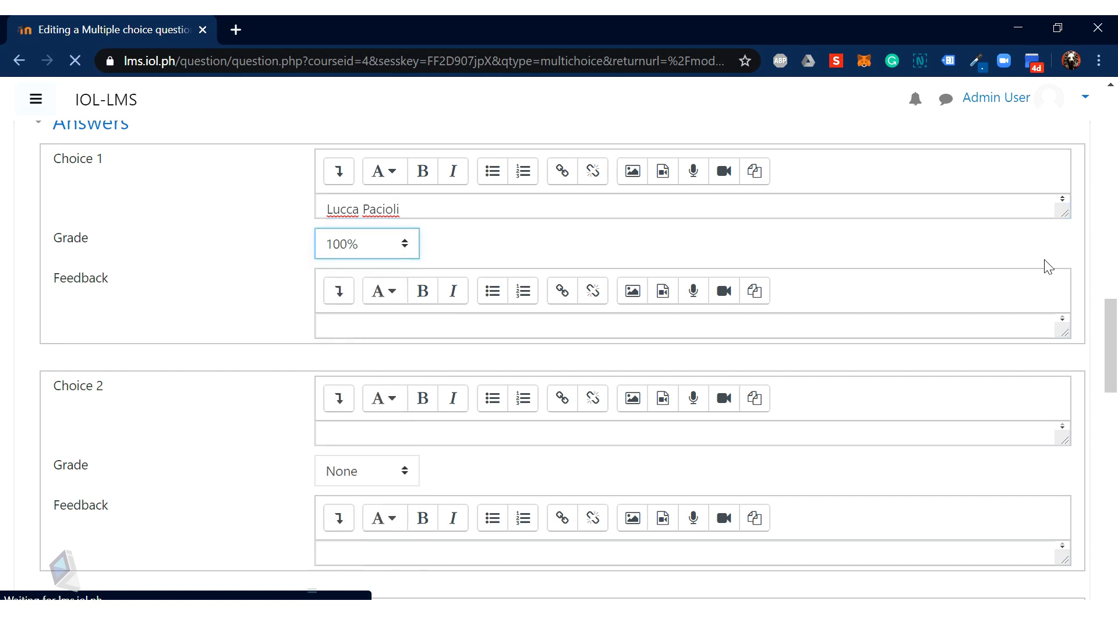
Step: Enter "Aristotle" as Choice 2 and "Jose Rizal" as Choice 3, leaving their grades at None, and save the question
{"action": "left_click_drag", "start_coordinate": [1112, 319], "coordinate": [1113, 348]}
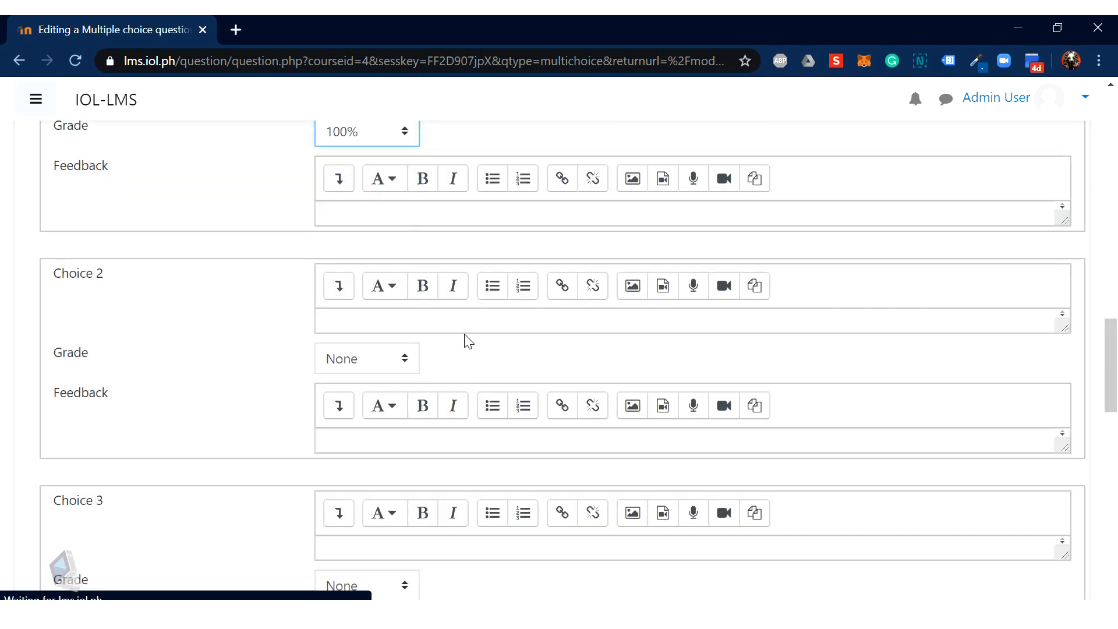
{"action": "left_click", "coordinate": [369, 324]}
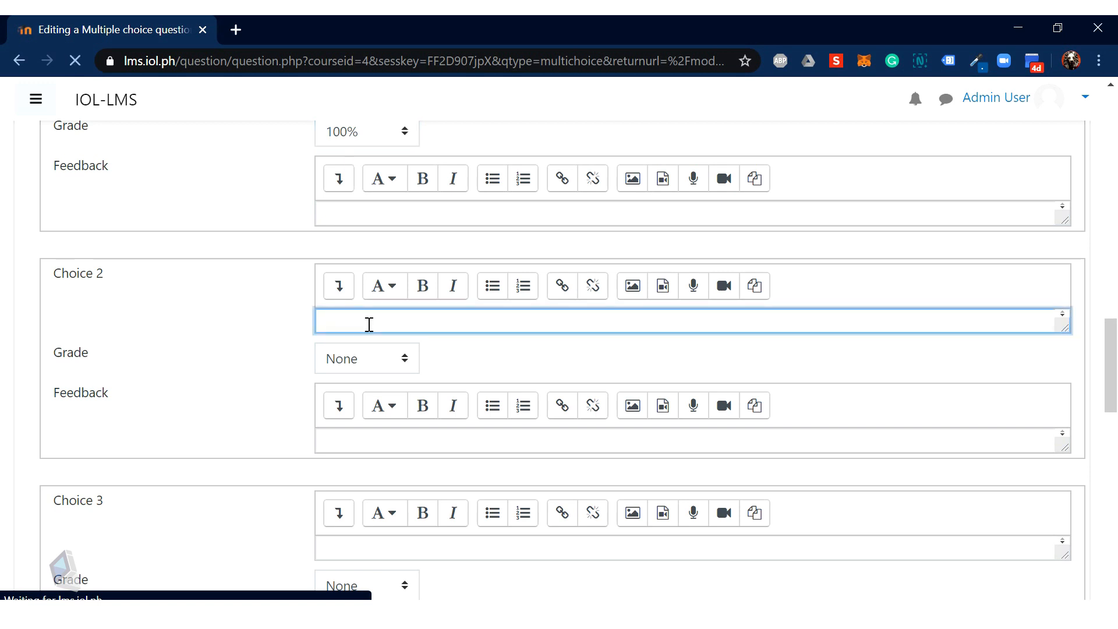
{"action": "type", "text": "Aristotle"}
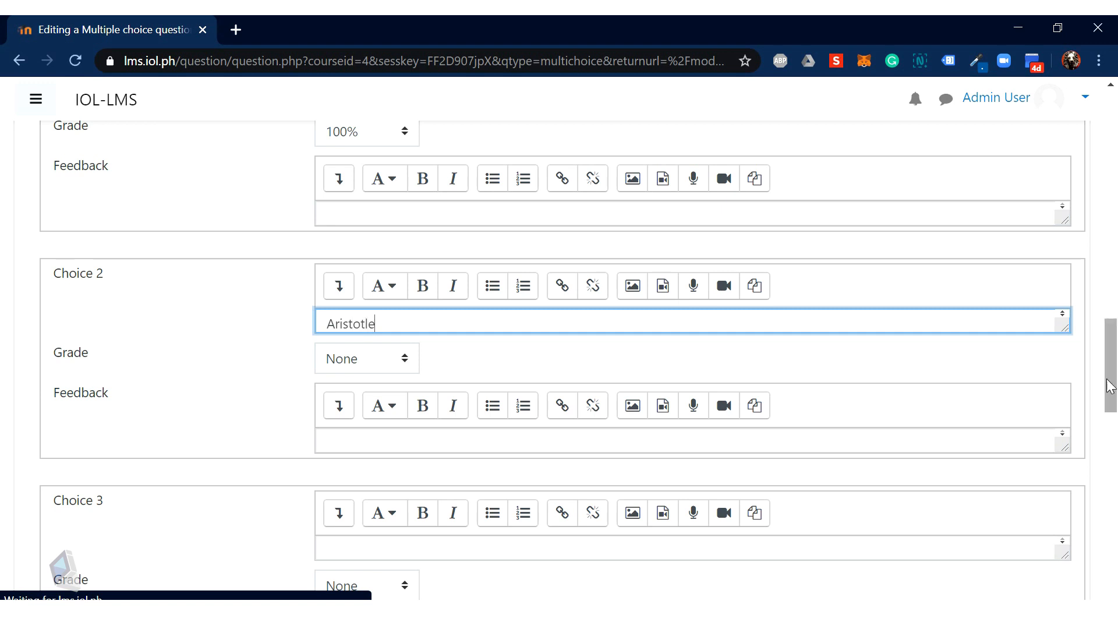
{"action": "scroll", "coordinate": [501, 414], "scroll_direction": "down", "scroll_amount": 3}
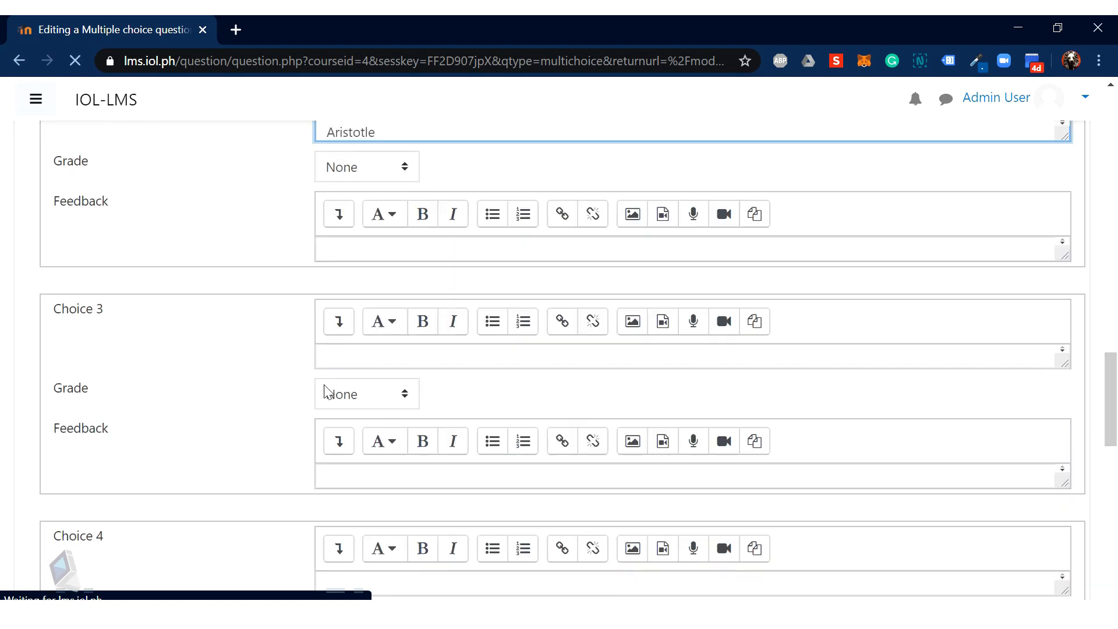
{"action": "left_click", "coordinate": [361, 359]}
{"action": "type", "text": "Jose Rizal"}
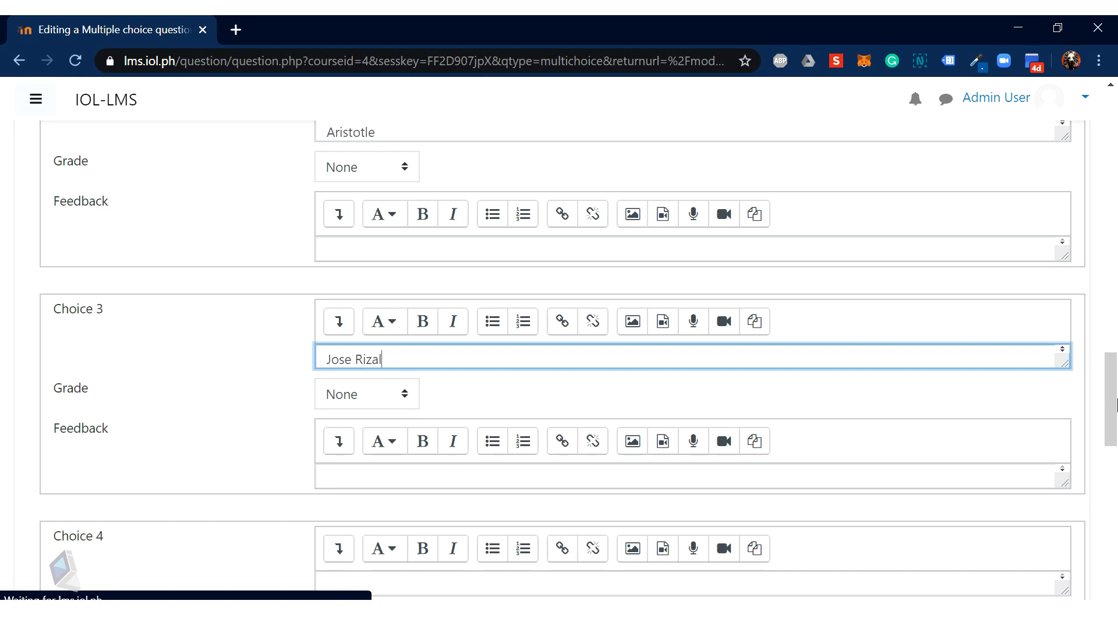
{"action": "left_click_drag", "start_coordinate": [1115, 405], "coordinate": [1116, 578]}
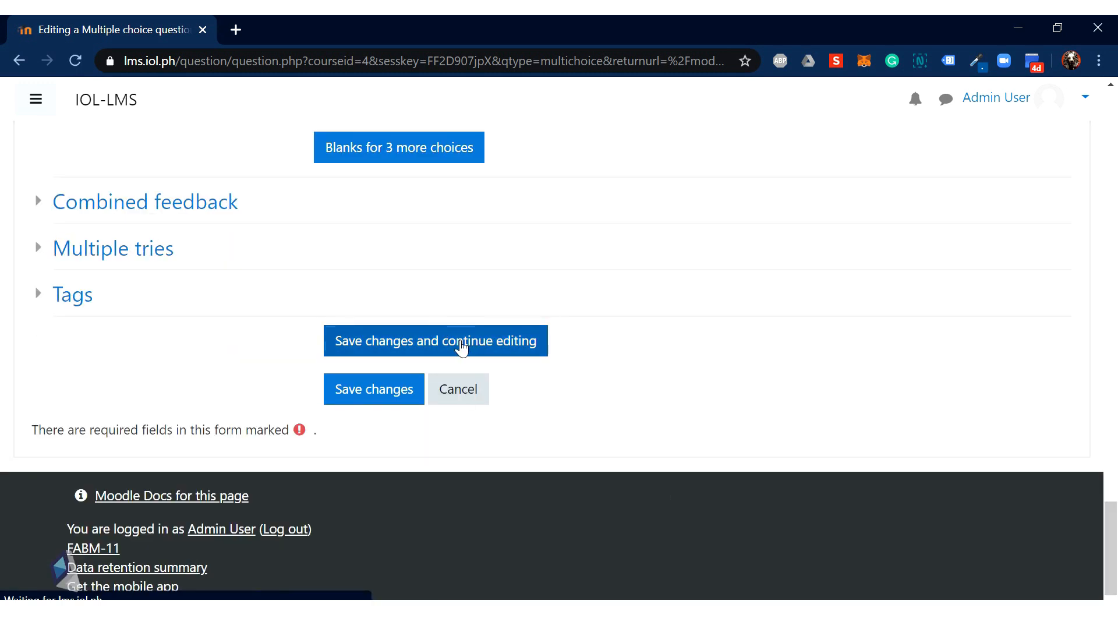
{"action": "left_click", "coordinate": [376, 392]}
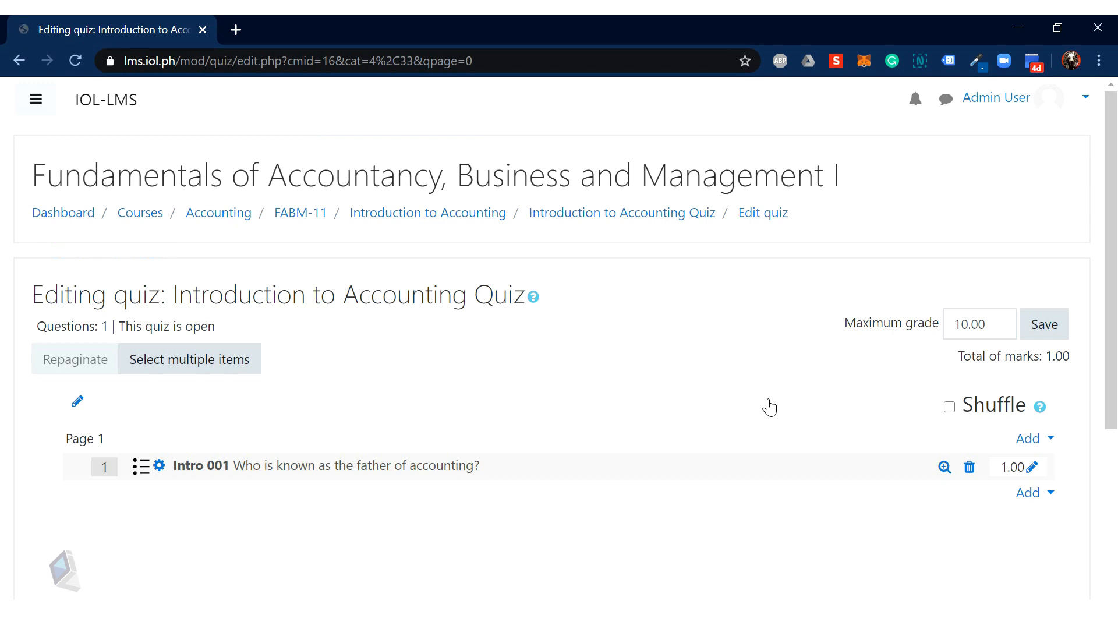
Step: Go to the Introduction to Accounting Quiz page and start a preview attempt of the quiz
{"action": "mouse_move", "coordinate": [1116, 250]}
{"action": "left_mouse_down"}
{"action": "mouse_move", "coordinate": [1117, 367]}
{"action": "mouse_move", "coordinate": [1117, 266]}
{"action": "left_mouse_up"}
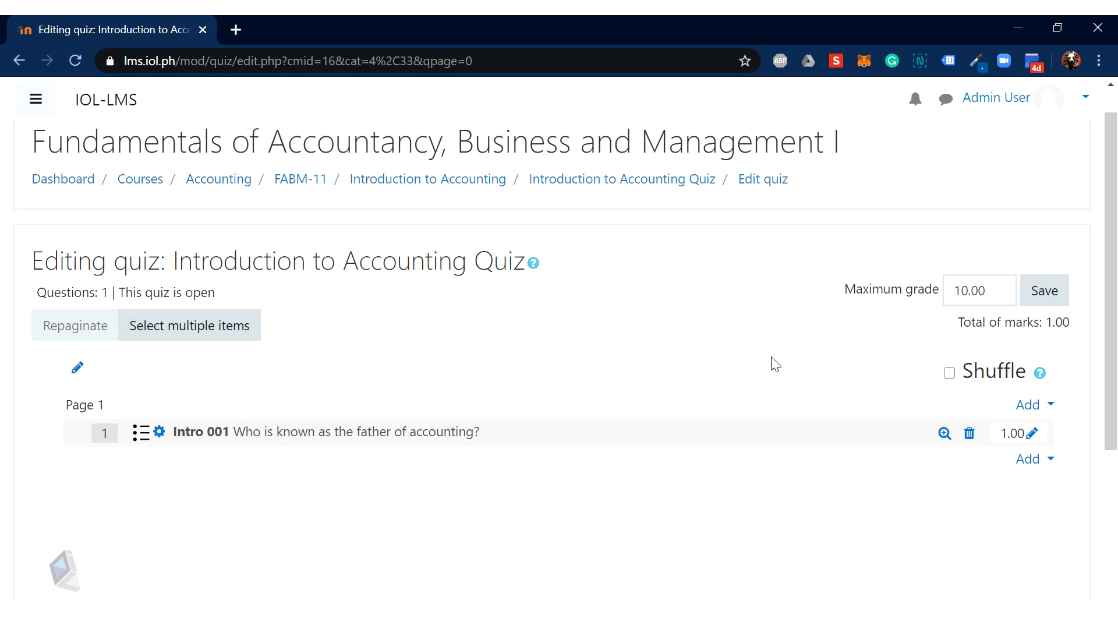
{"action": "left_click", "coordinate": [655, 194]}
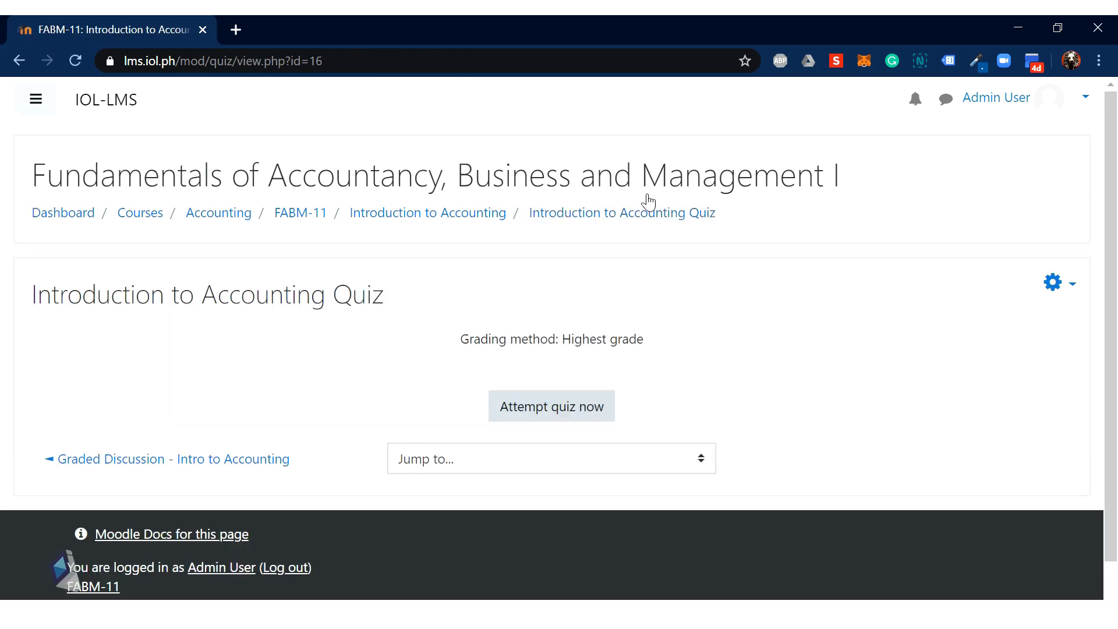
{"action": "left_click", "coordinate": [574, 404]}
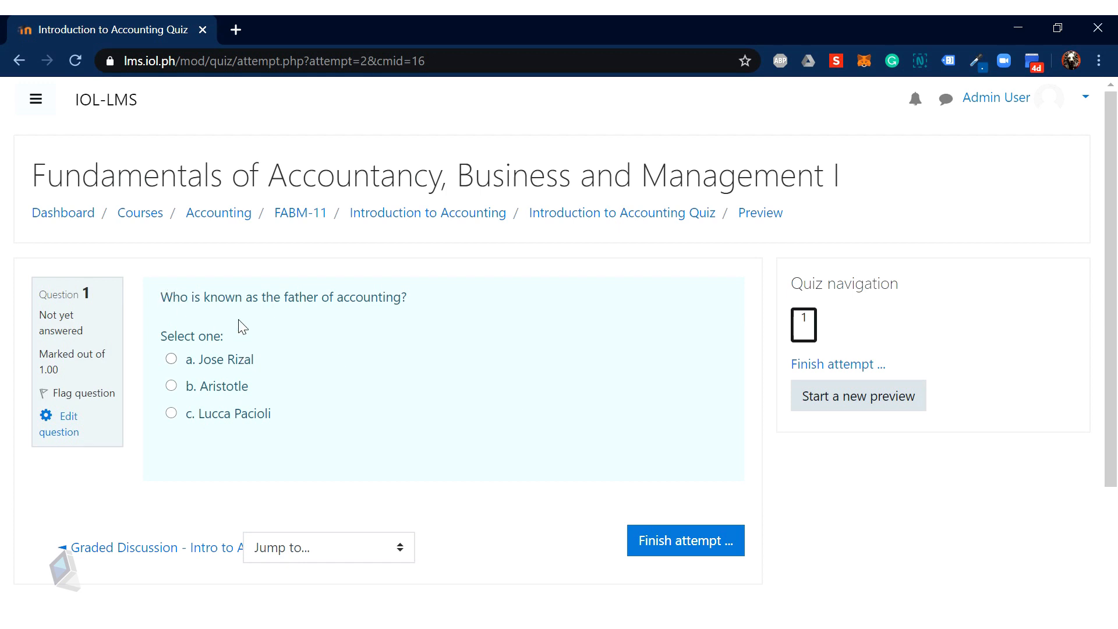
Step: Answer question 1 with Lucca Pacioli, finish the attempt and confirm submitting all answers
{"action": "left_click", "coordinate": [185, 418]}
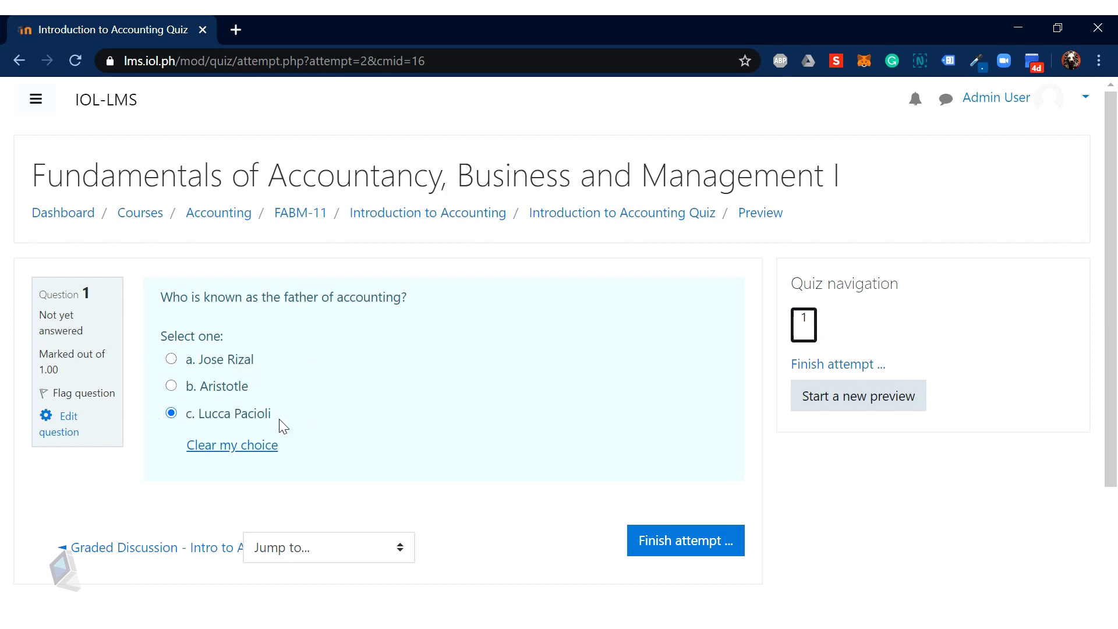
{"action": "left_click", "coordinate": [713, 555]}
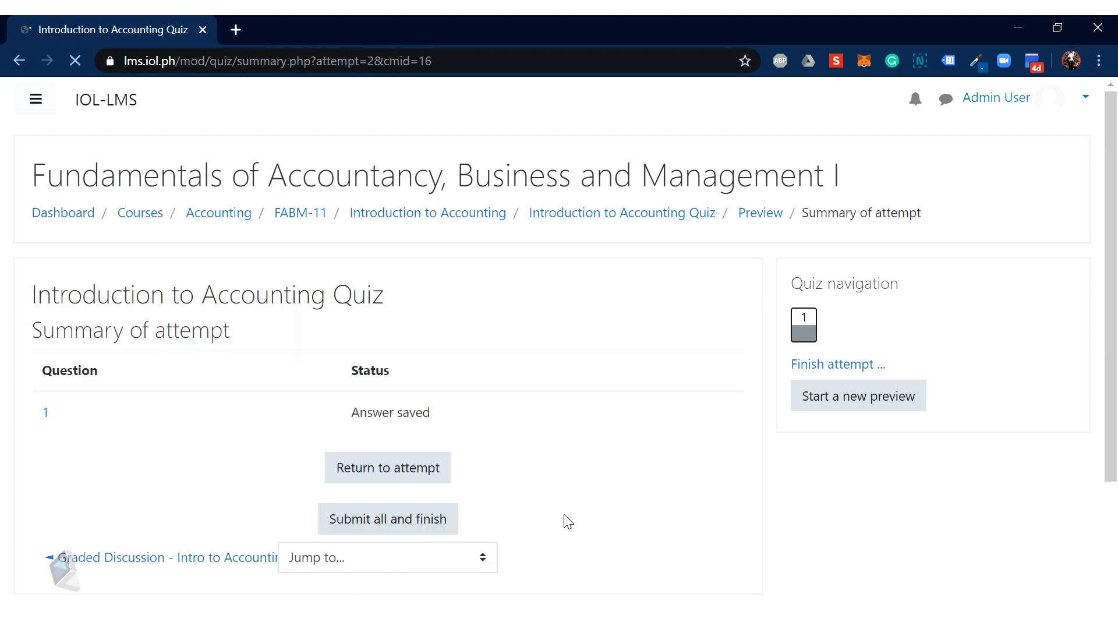
{"action": "left_click", "coordinate": [449, 518]}
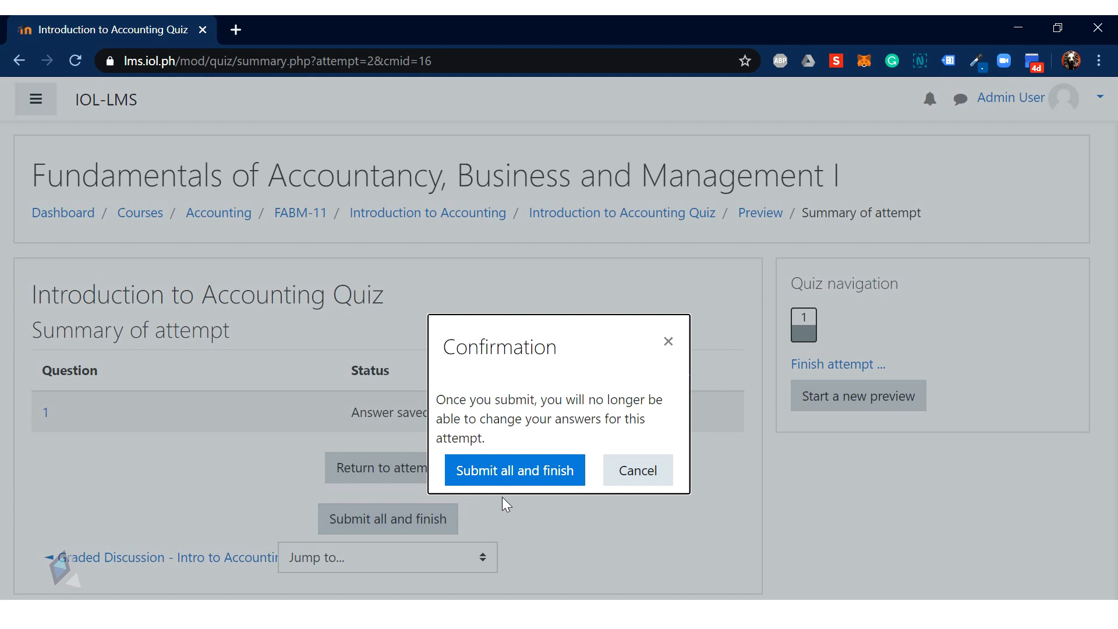
{"action": "left_click", "coordinate": [565, 482]}
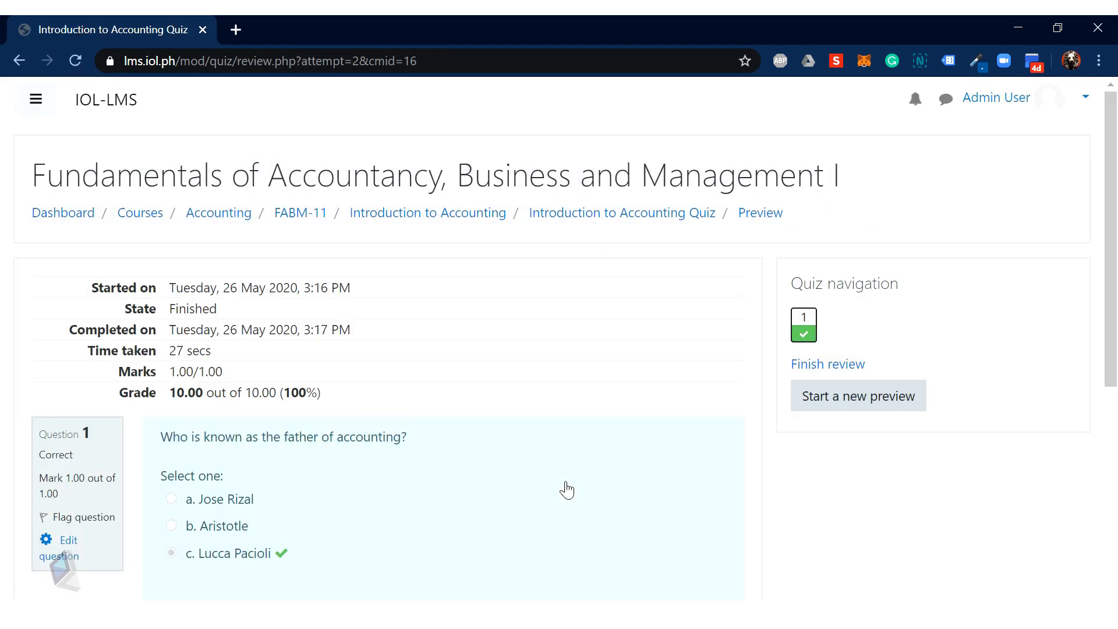
Step: Examine the marks and feedback of the submitted attempt, and finish the review
{"action": "scroll", "coordinate": [1116, 399], "scroll_direction": "down", "scroll_amount": 3}
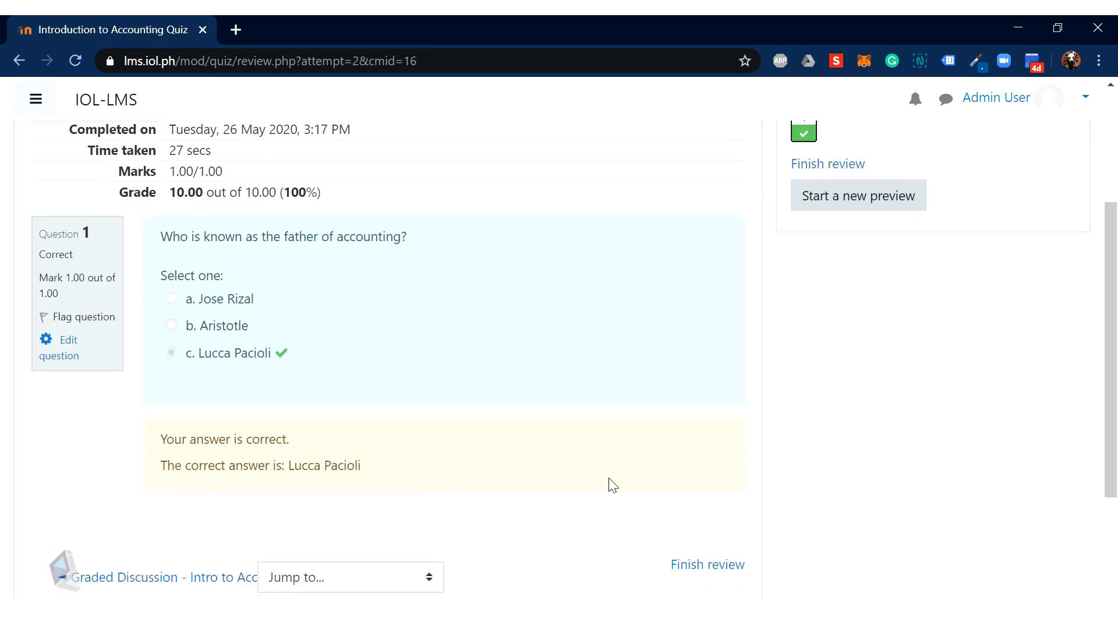
{"action": "left_click_drag", "start_coordinate": [1115, 409], "coordinate": [1112, 469]}
{"action": "left_click", "coordinate": [715, 459]}
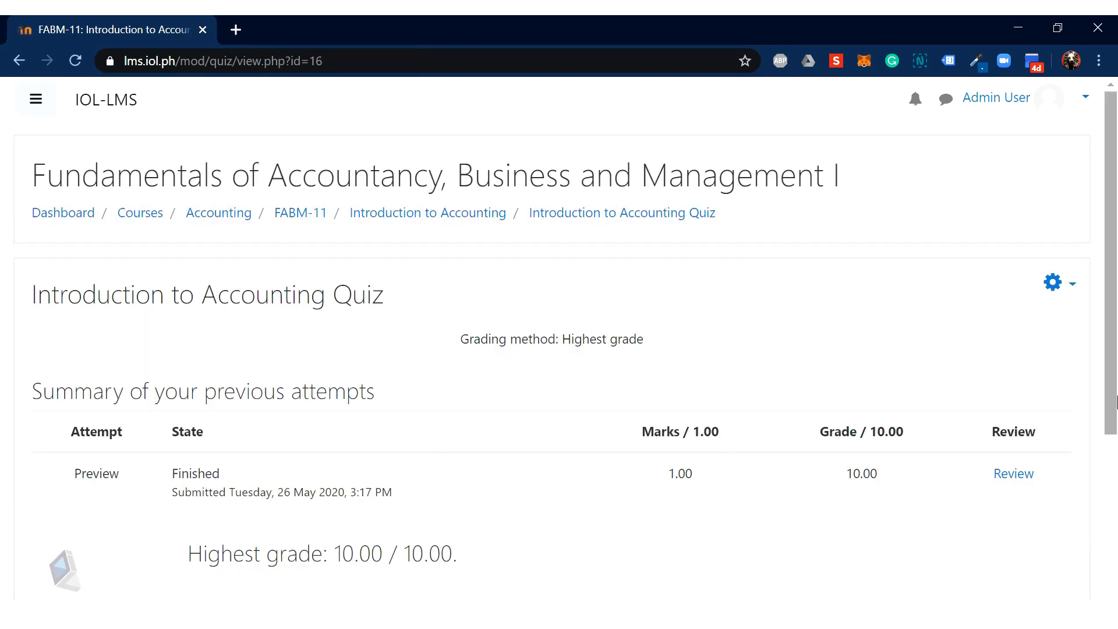
Step: Return to the Introduction to Accounting section of the course page and look over its list of activities
{"action": "left_click", "coordinate": [460, 216]}
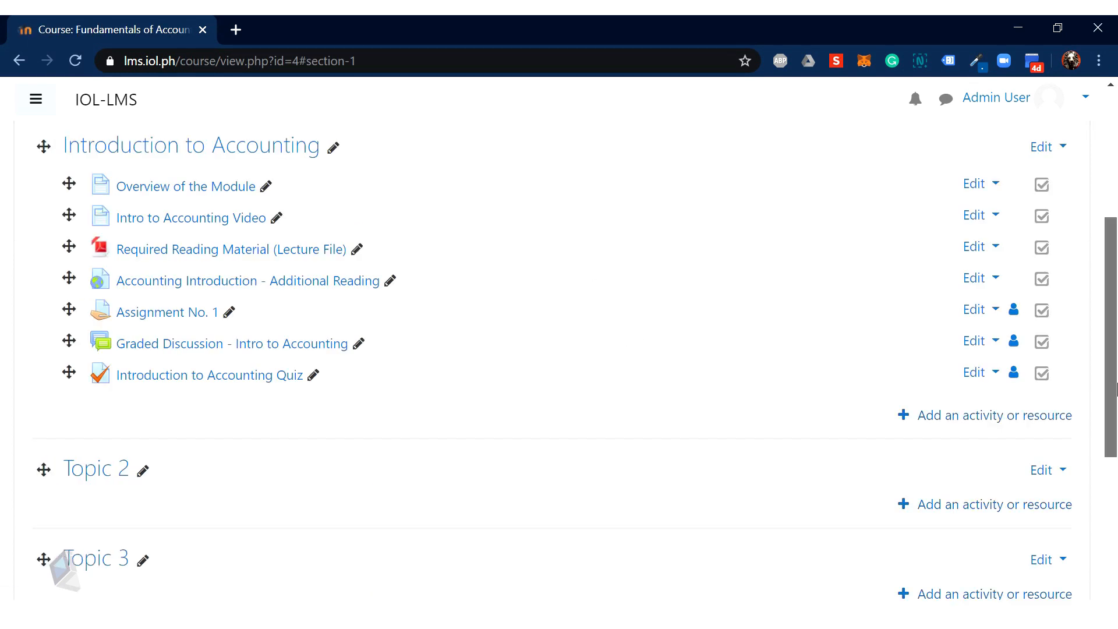
{"action": "scroll", "coordinate": [1117, 414], "scroll_direction": "up", "scroll_amount": 3}
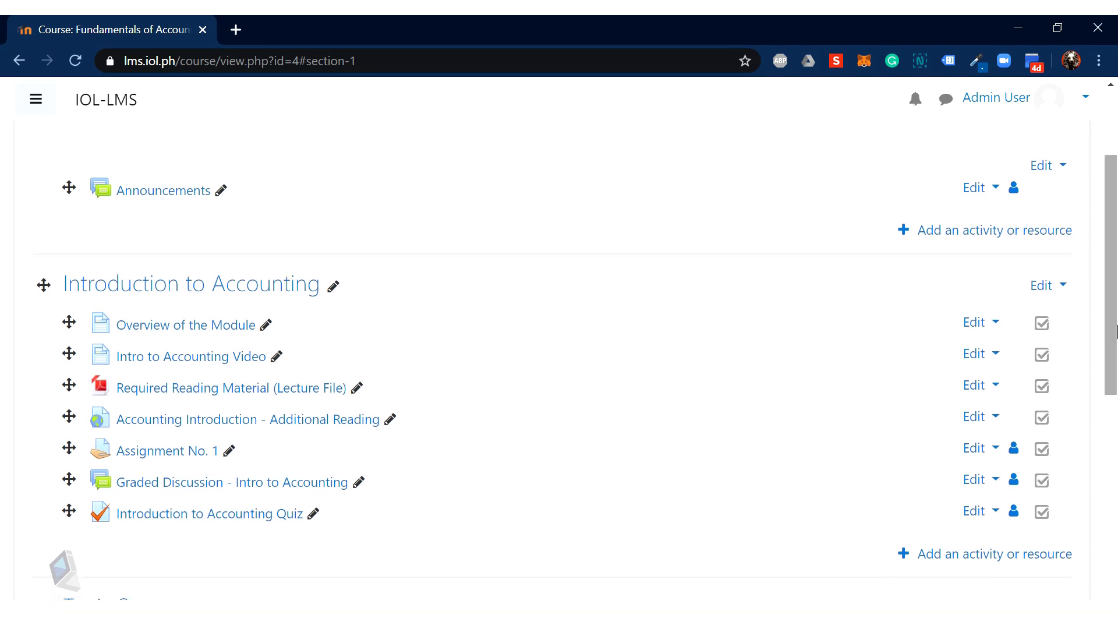
{"action": "scroll", "coordinate": [1116, 331], "scroll_direction": "up", "scroll_amount": 3}
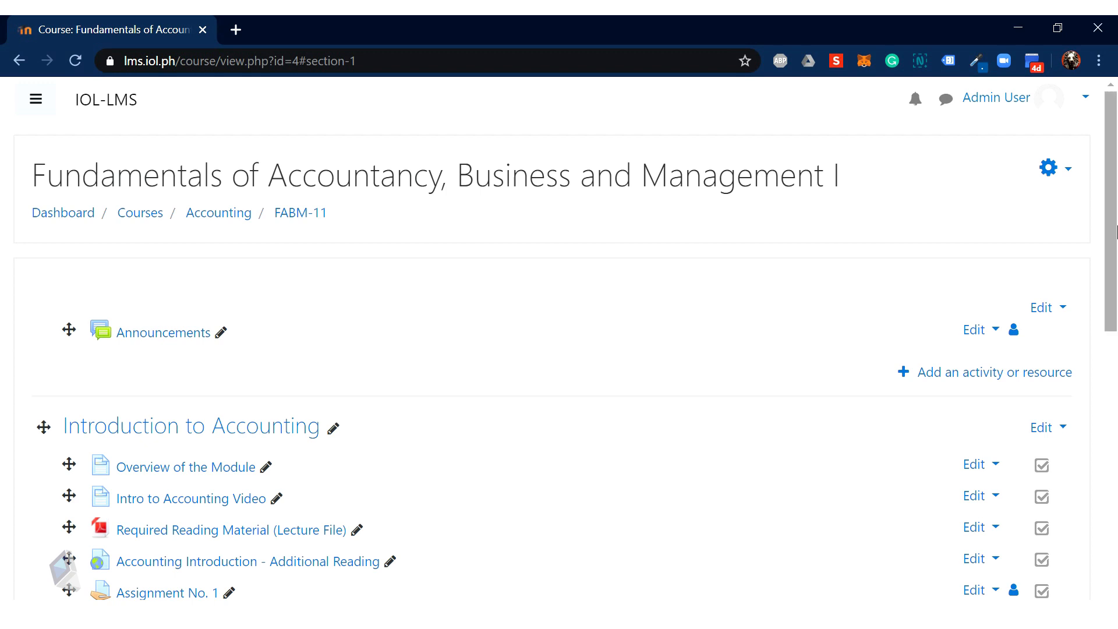
{"action": "scroll", "coordinate": [1116, 290], "scroll_direction": "down", "scroll_amount": 2}
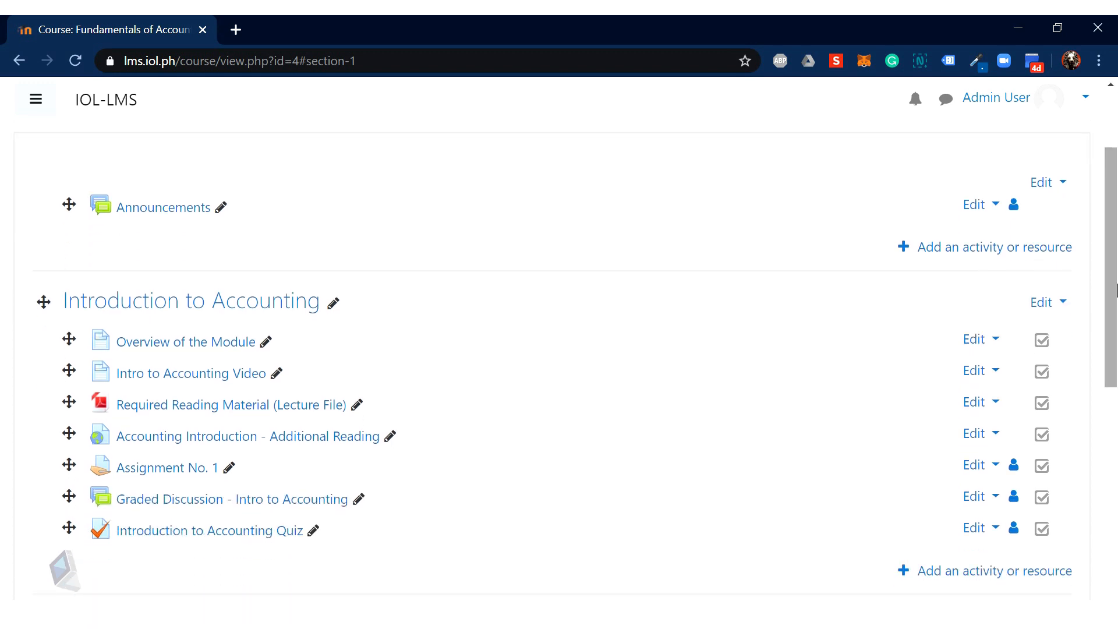